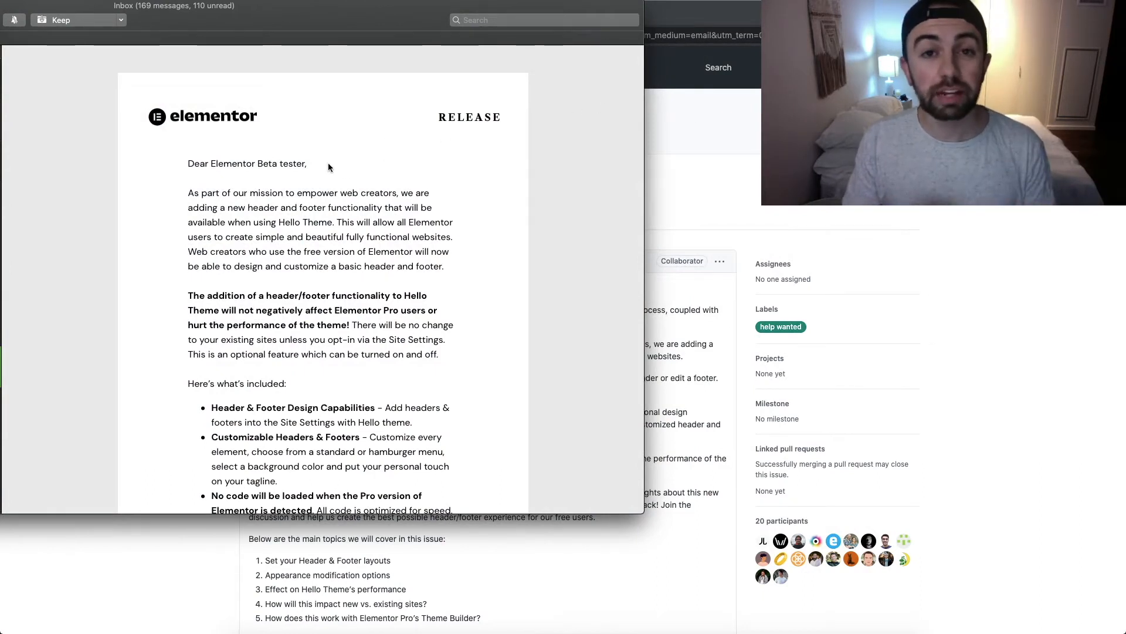
Read the Elementor beta tester email, highlighting the included header and footer features and the Pro version code note
{"action": "scroll", "coordinate": [349, 172], "scroll_direction": "down", "scroll_amount": 4}
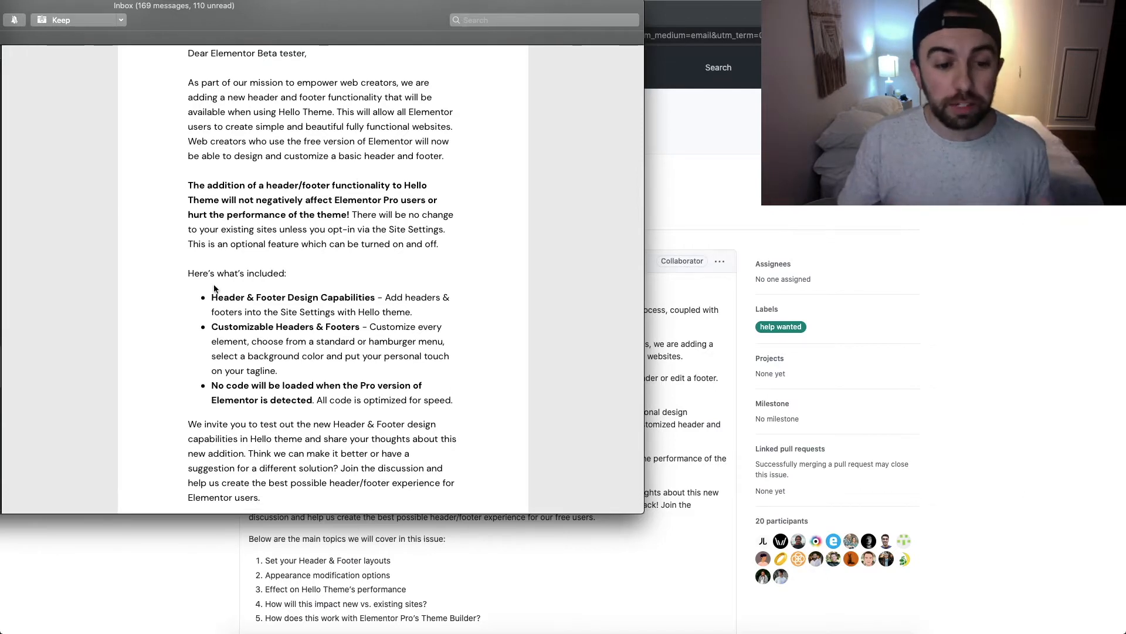
{"action": "left_click_drag", "start_coordinate": [213, 297], "coordinate": [372, 301]}
{"action": "left_click_drag", "start_coordinate": [210, 327], "coordinate": [363, 332]}
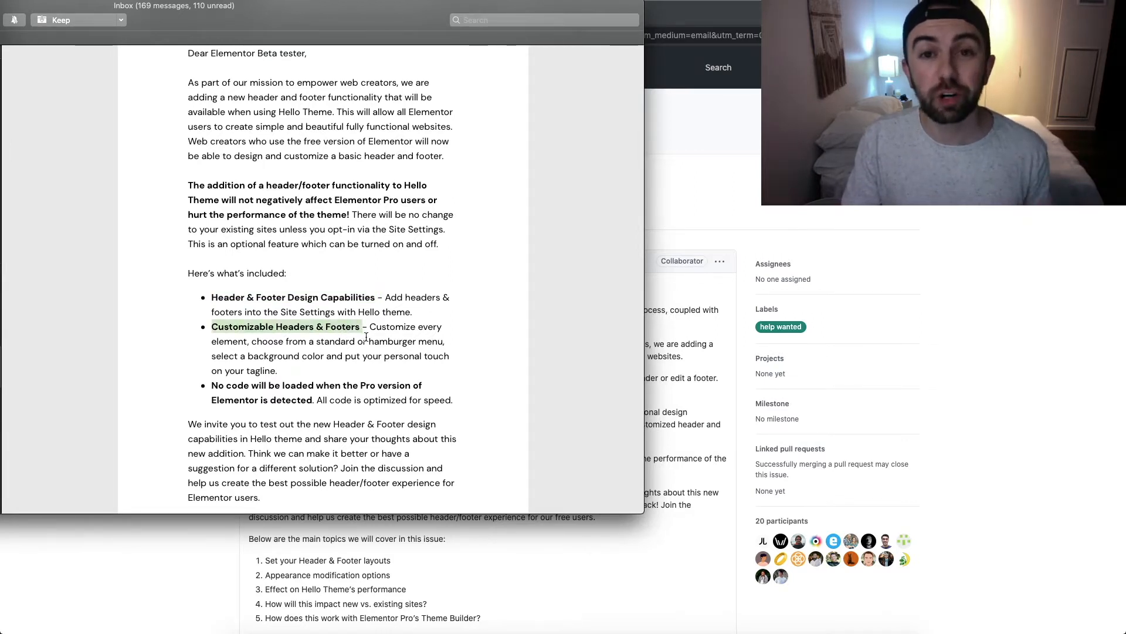
{"action": "left_click", "coordinate": [268, 385]}
{"action": "left_click_drag", "start_coordinate": [212, 385], "coordinate": [338, 389]}
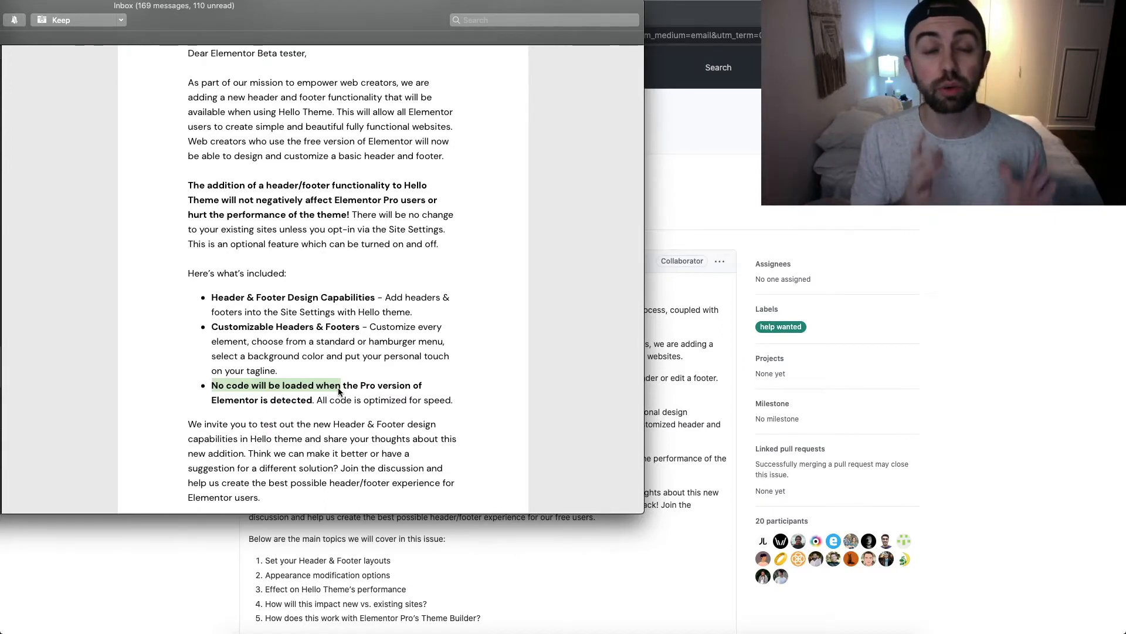
{"action": "left_click", "coordinate": [338, 392]}
{"action": "scroll", "coordinate": [405, 243], "scroll_direction": "down", "scroll_amount": 5}
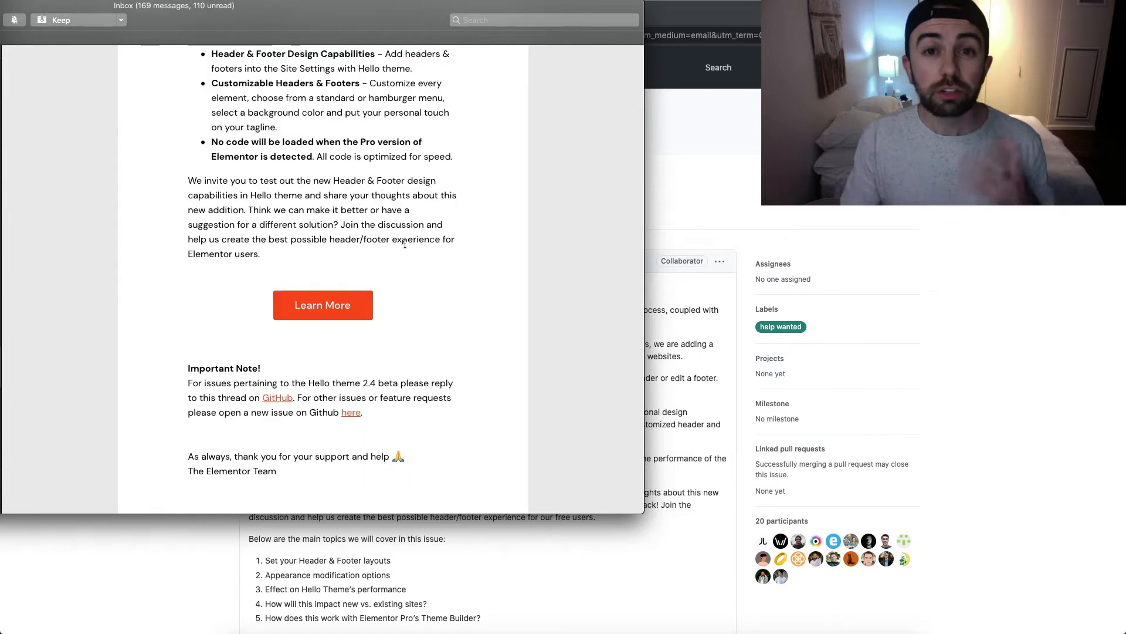
Open the email's linked GitHub issue on the Hello Theme v2.4 beta and examine its introduction and Site Settings preview image
{"action": "left_click", "coordinate": [357, 307]}
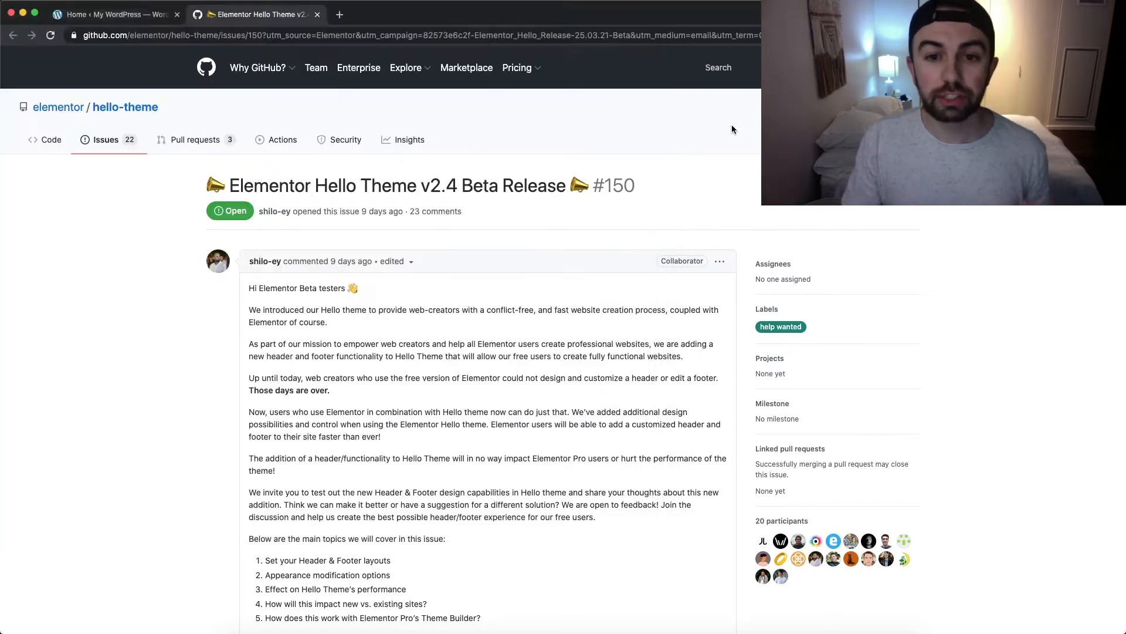
{"action": "scroll", "coordinate": [578, 181], "scroll_direction": "down", "scroll_amount": 3}
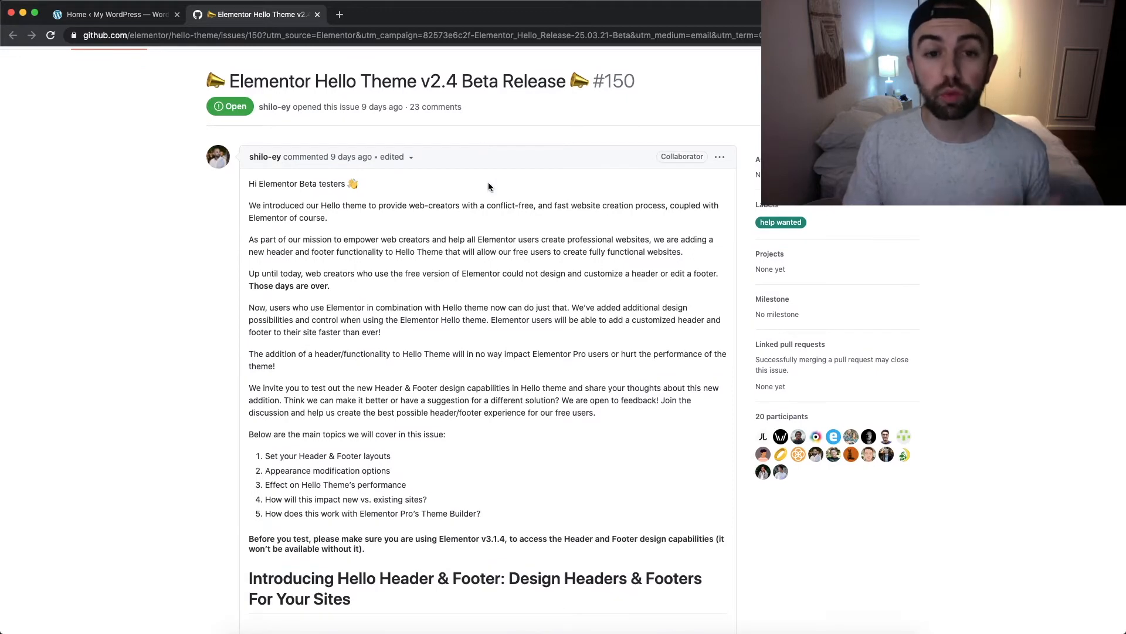
{"action": "scroll", "coordinate": [502, 171], "scroll_direction": "down", "scroll_amount": 4}
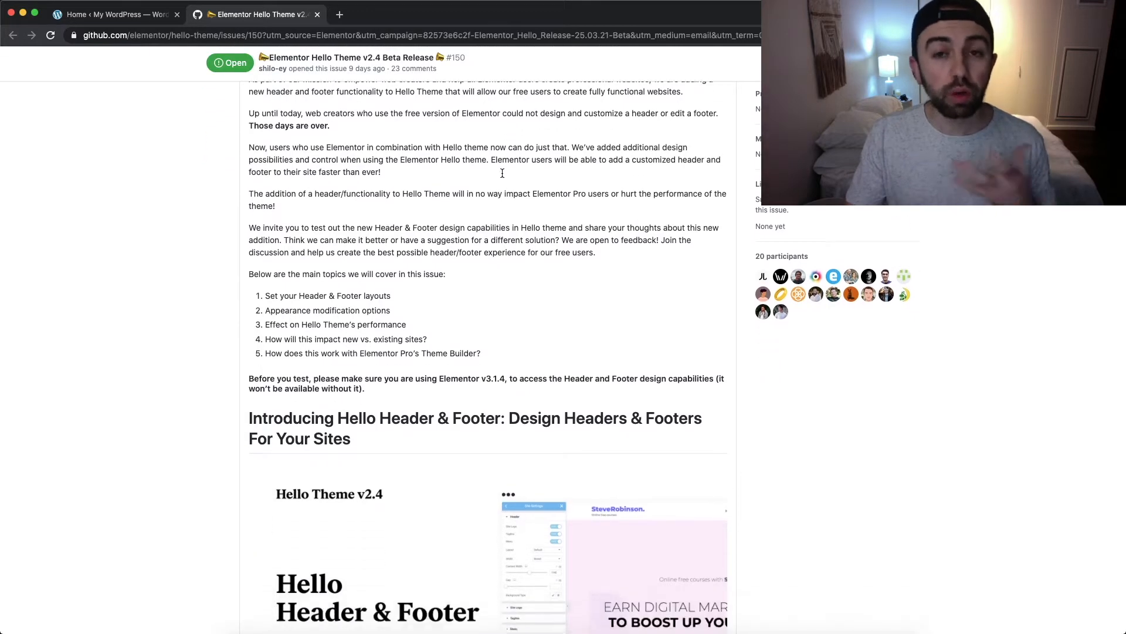
{"action": "scroll", "coordinate": [503, 173], "scroll_direction": "down", "scroll_amount": 4}
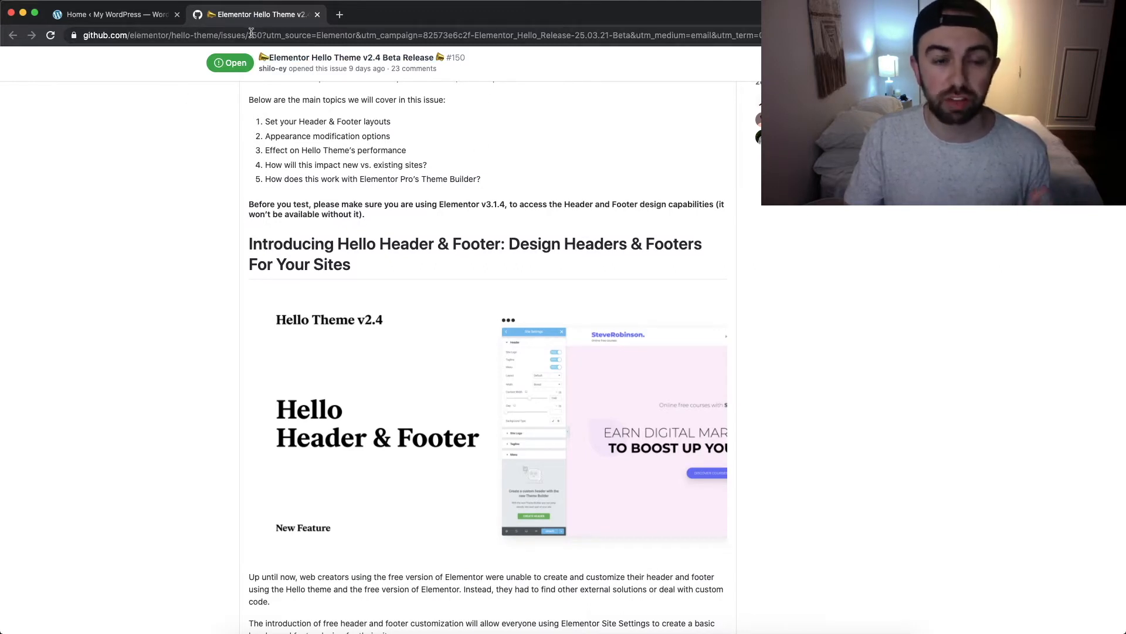
{"action": "scroll", "coordinate": [574, 223], "scroll_direction": "down", "scroll_amount": 3}
{"action": "scroll", "coordinate": [576, 228], "scroll_direction": "down", "scroll_amount": 2}
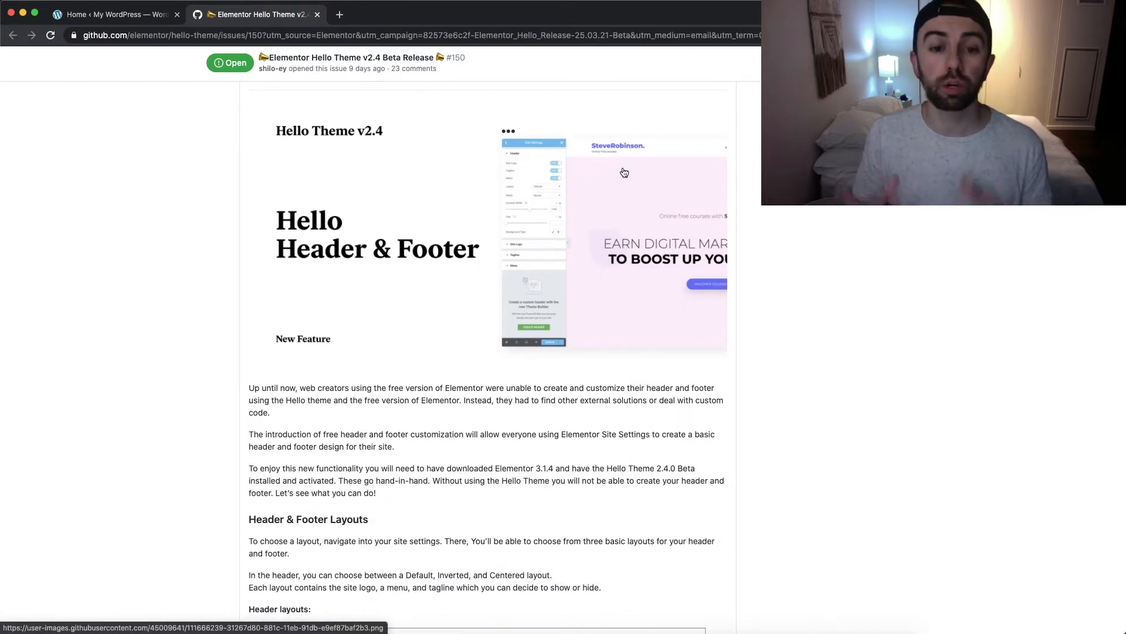
{"action": "scroll", "coordinate": [540, 179], "scroll_direction": "up", "scroll_amount": 5}
{"action": "scroll", "coordinate": [711, 230], "scroll_direction": "right", "scroll_amount": 2}
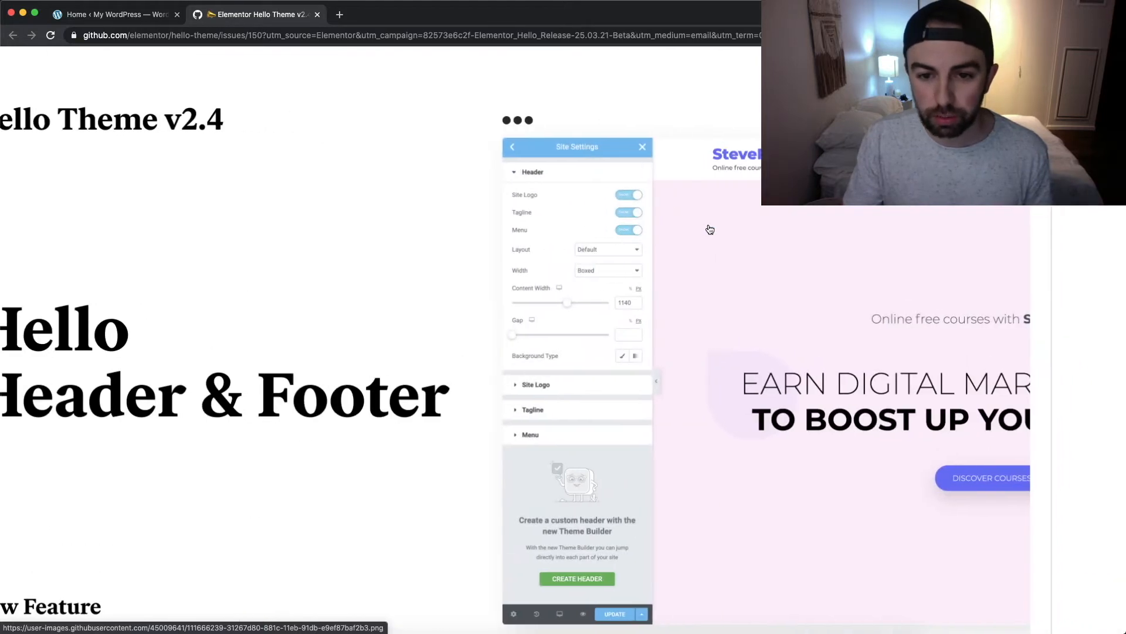
{"action": "scroll", "coordinate": [610, 233], "scroll_direction": "right", "scroll_amount": 2}
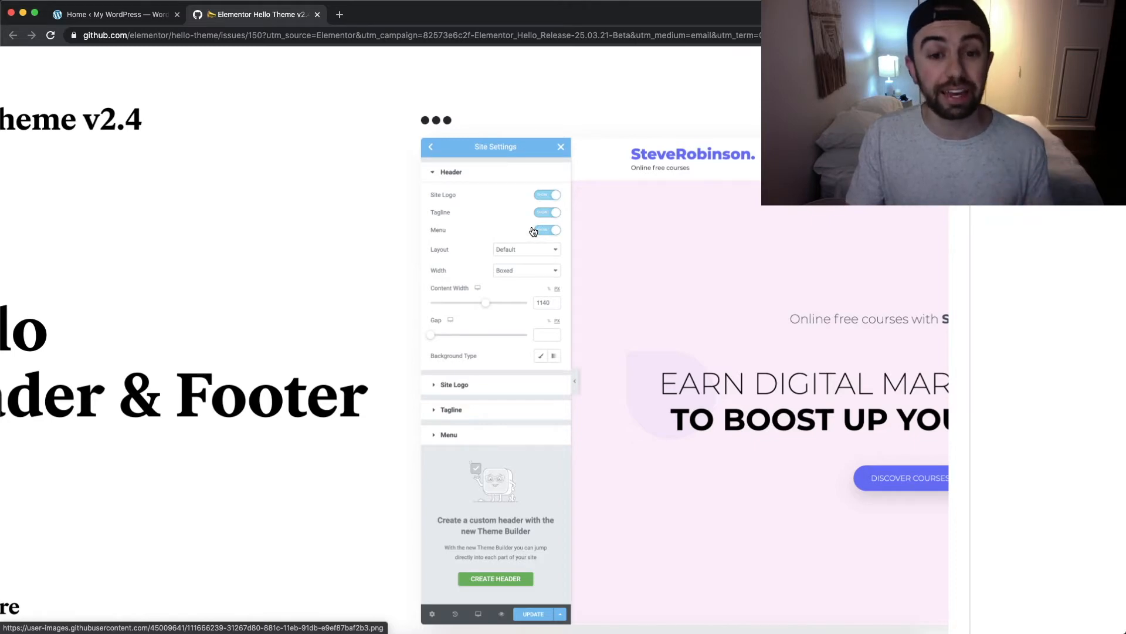
Examine the header and footer layout examples in the Hello Theme v2.4 issue
{"action": "scroll", "coordinate": [534, 231], "scroll_direction": "down", "scroll_amount": 5}
{"action": "scroll", "coordinate": [378, 244], "scroll_direction": "down", "scroll_amount": 5}
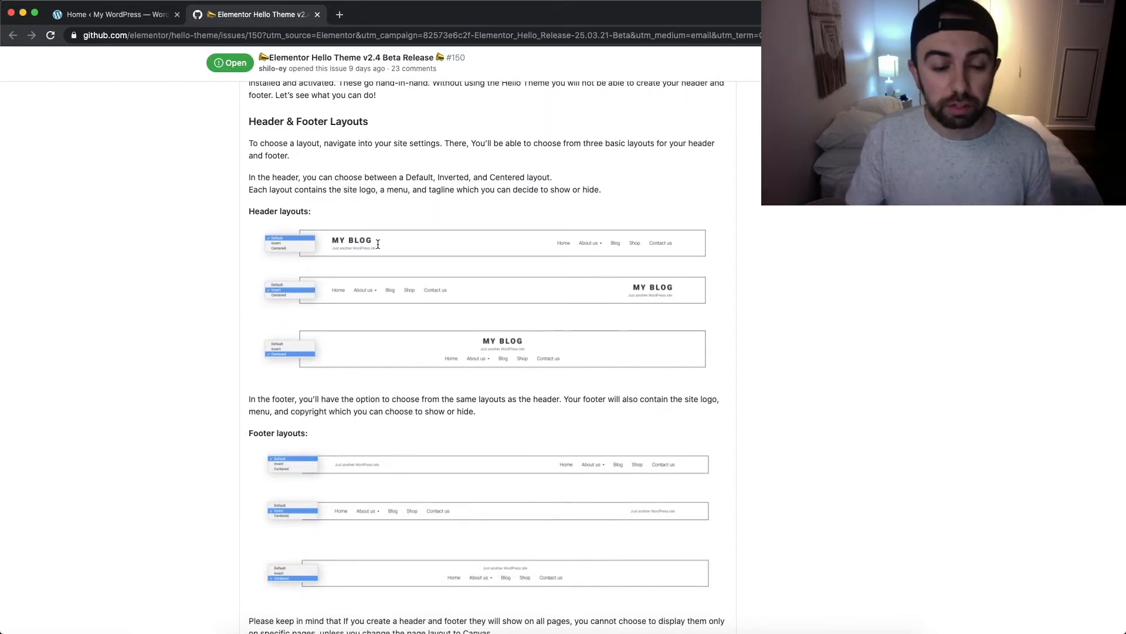
{"action": "scroll", "coordinate": [311, 252], "scroll_direction": "up", "scroll_amount": 5}
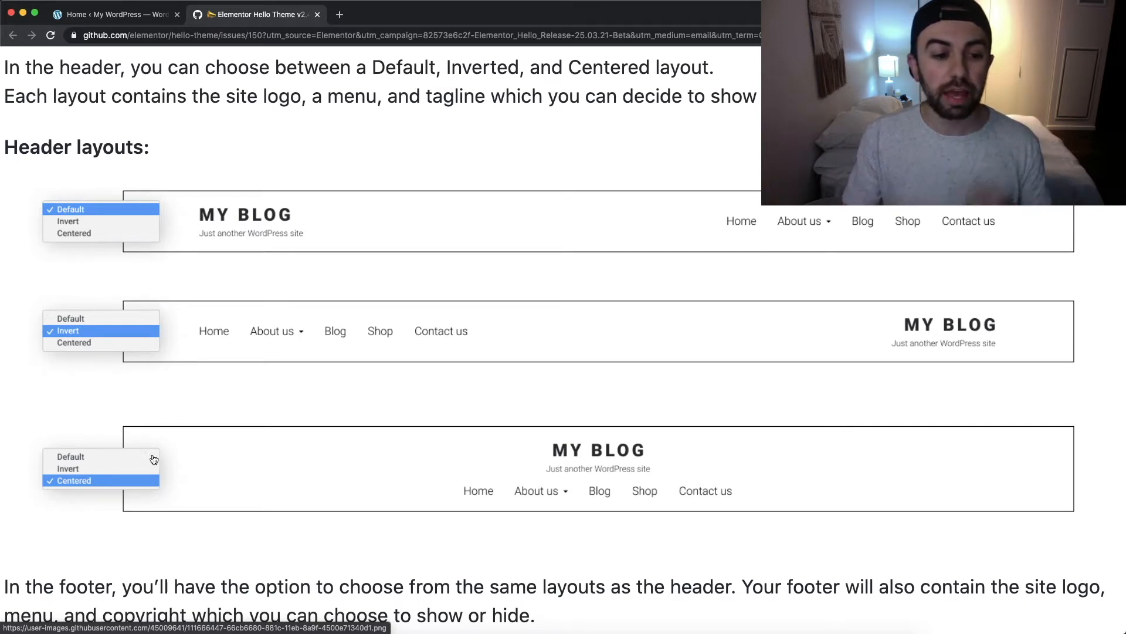
{"action": "scroll", "coordinate": [326, 372], "scroll_direction": "down", "scroll_amount": 5}
{"action": "scroll", "coordinate": [326, 372], "scroll_direction": "down", "scroll_amount": 4}
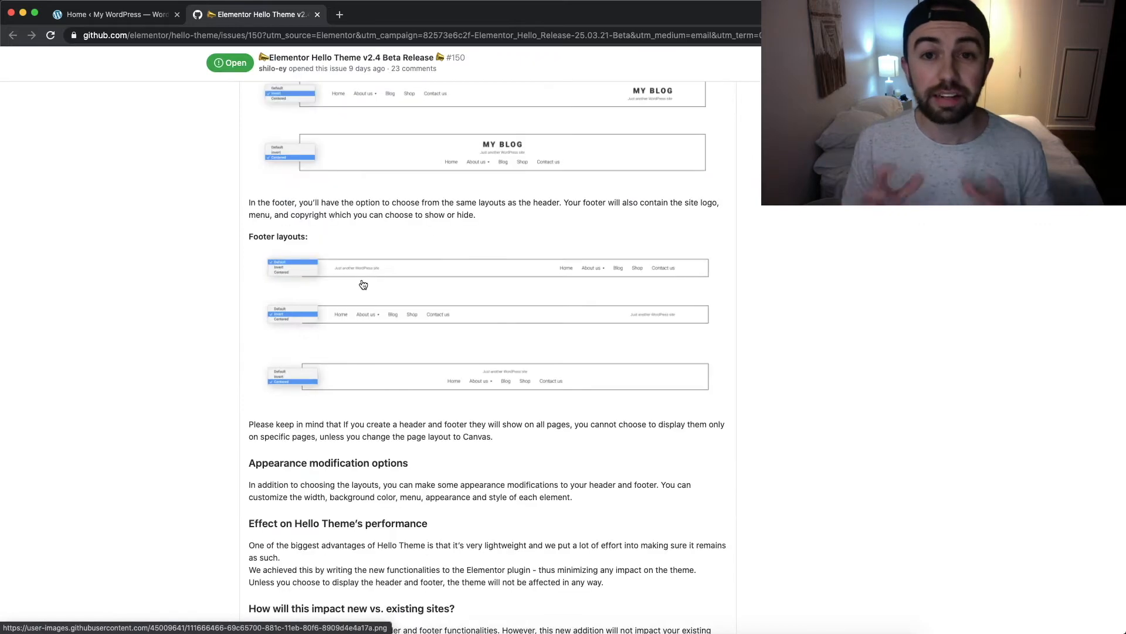
{"action": "scroll", "coordinate": [364, 286], "scroll_direction": "up", "scroll_amount": 5}
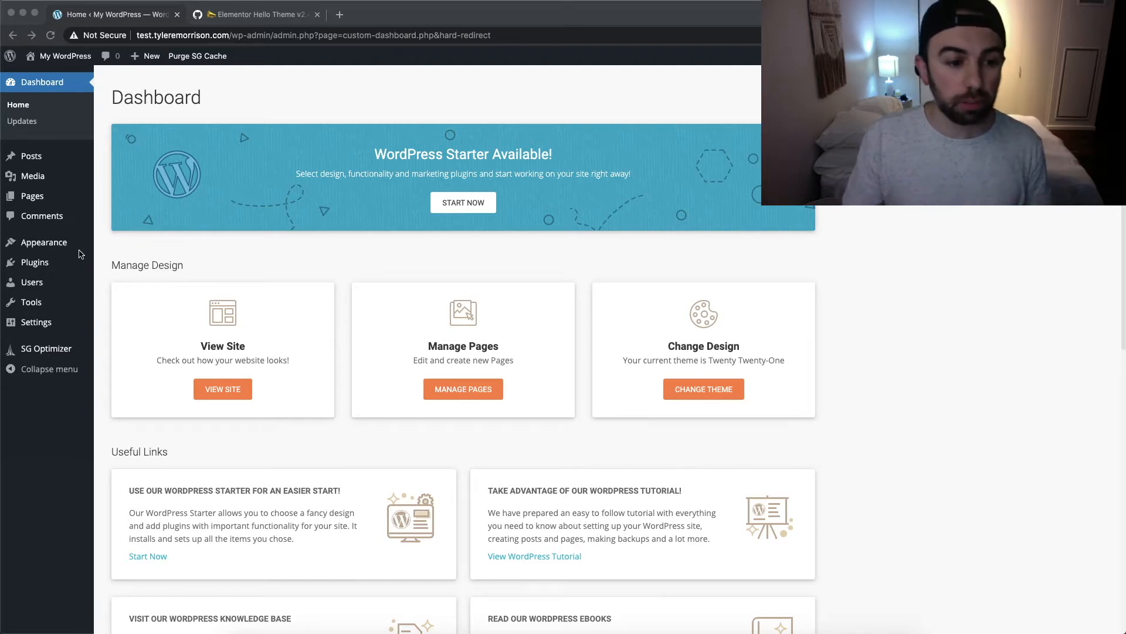
Install and activate the Elementor Website Builder plugin on the WordPress site and start creating the first page
{"action": "left_click", "coordinate": [39, 264]}
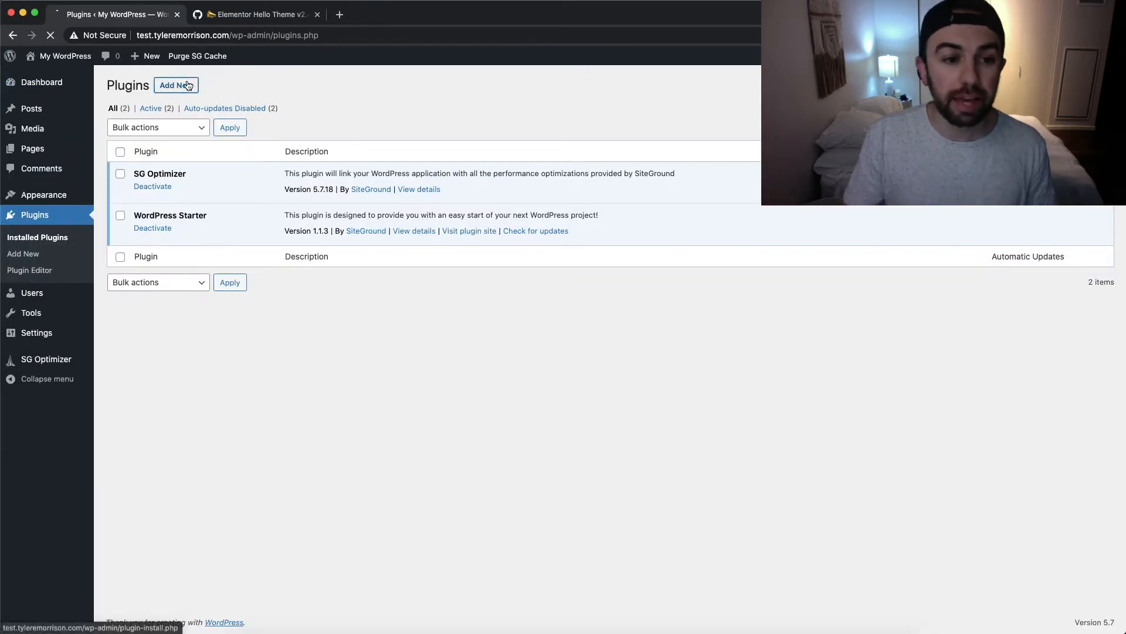
{"action": "left_click", "coordinate": [176, 85]}
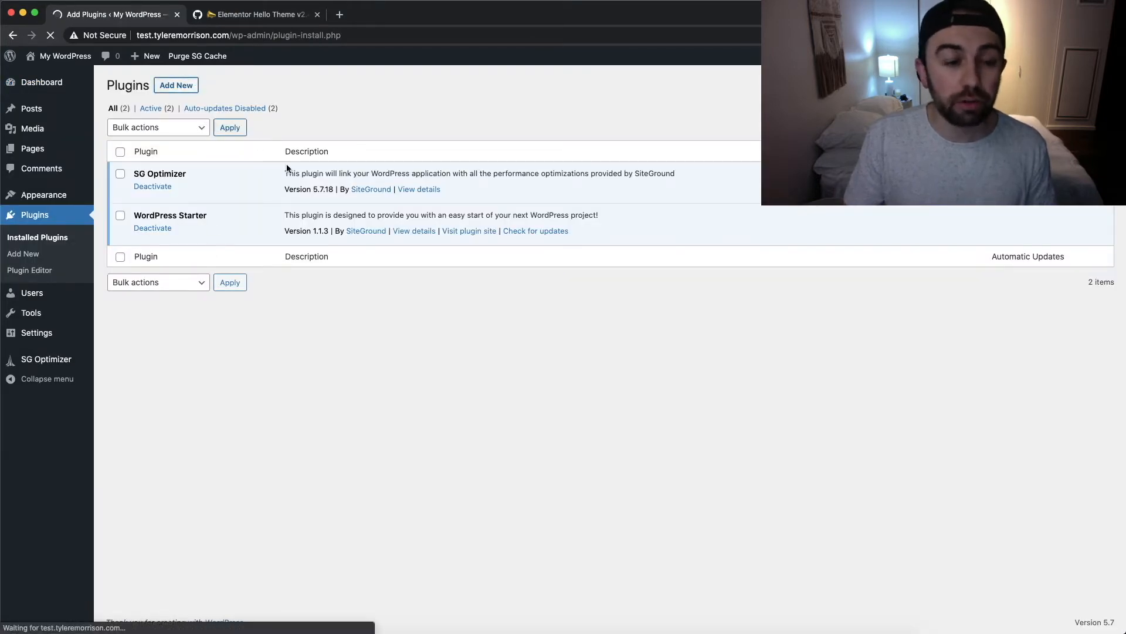
{"action": "left_click", "coordinate": [390, 184]}
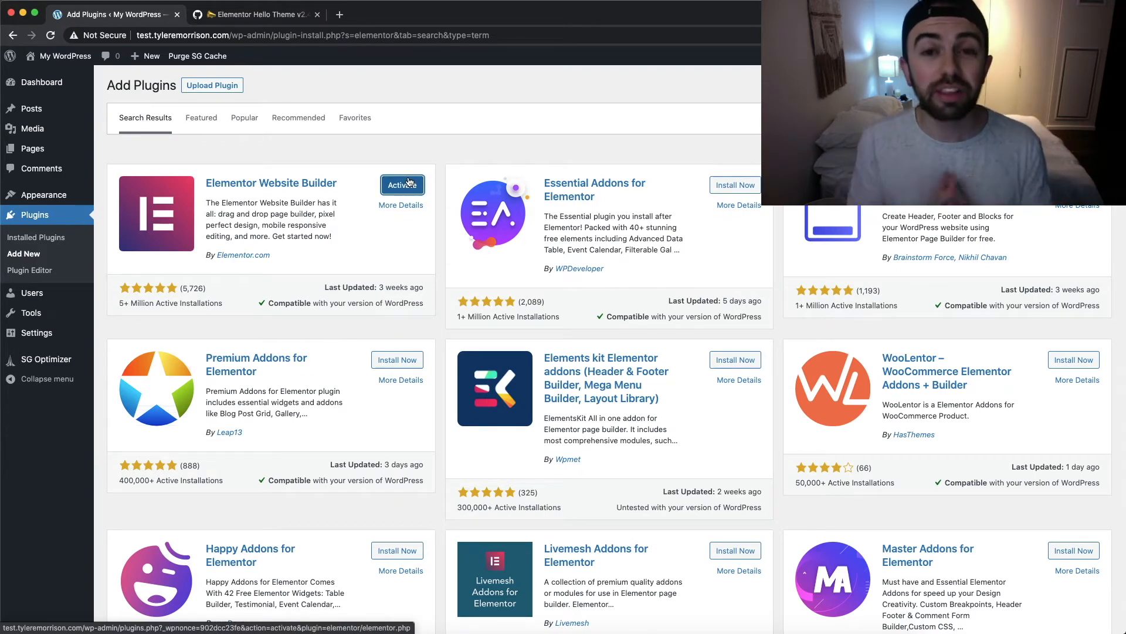
{"action": "left_click", "coordinate": [409, 183]}
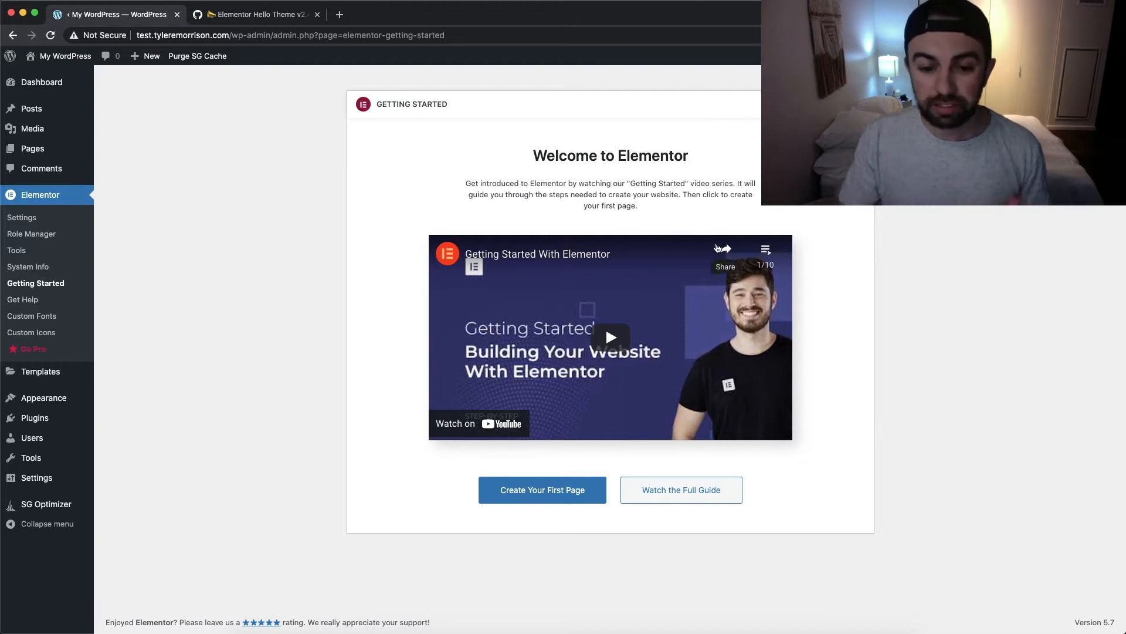
{"action": "left_click", "coordinate": [561, 493]}
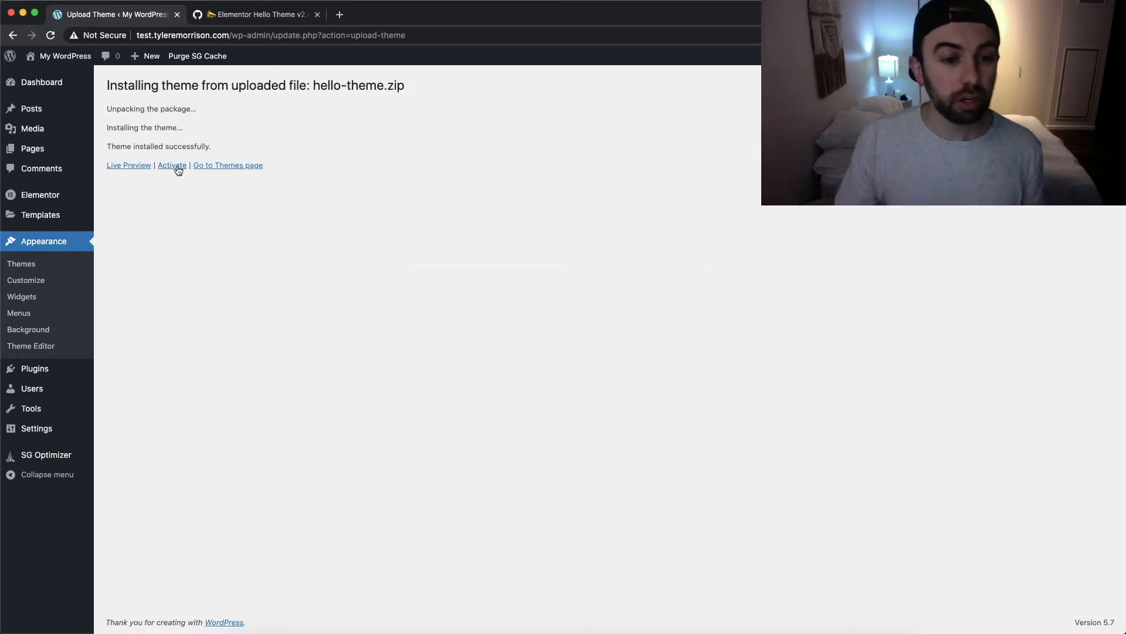
Activate the theme installed from hello-theme.zip and visit the live site
{"action": "left_click", "coordinate": [176, 167]}
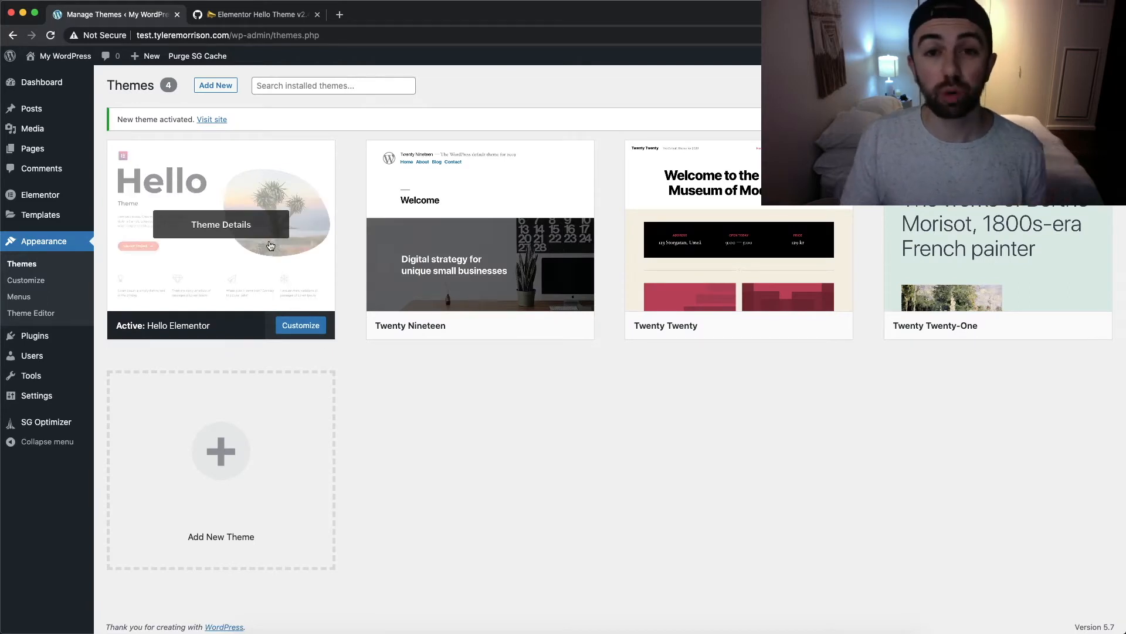
{"action": "mouse_move", "coordinate": [58, 56]}
{"action": "left_click", "coordinate": [50, 78]}
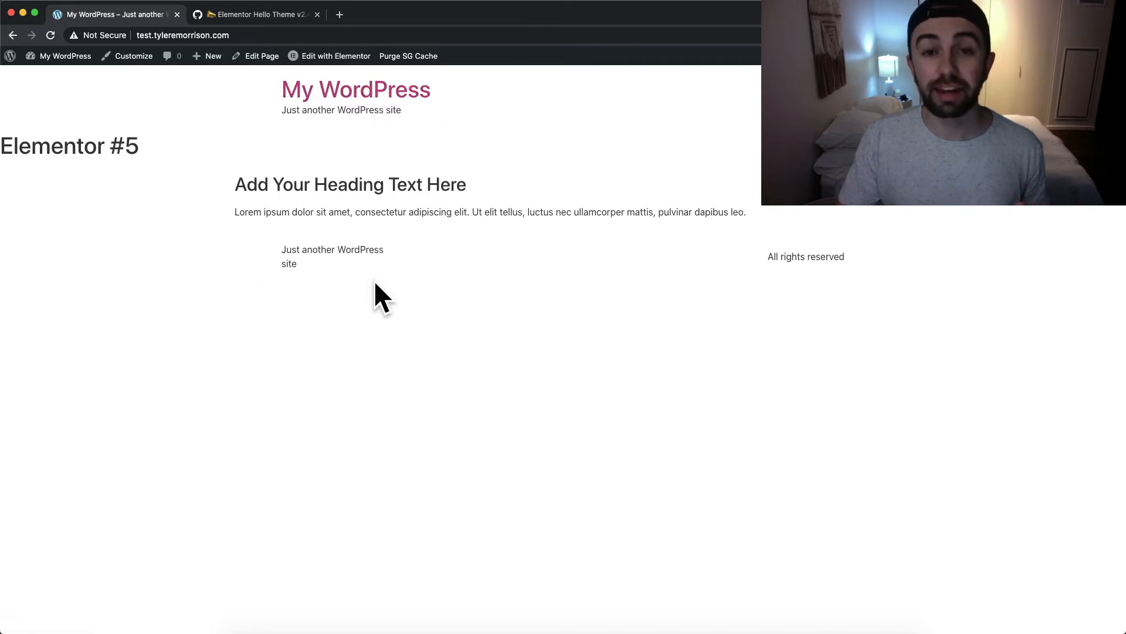
Go through the site customizer's Header & Footer section to Elementor's Site Settings and open the Header settings
{"action": "left_click", "coordinate": [133, 61]}
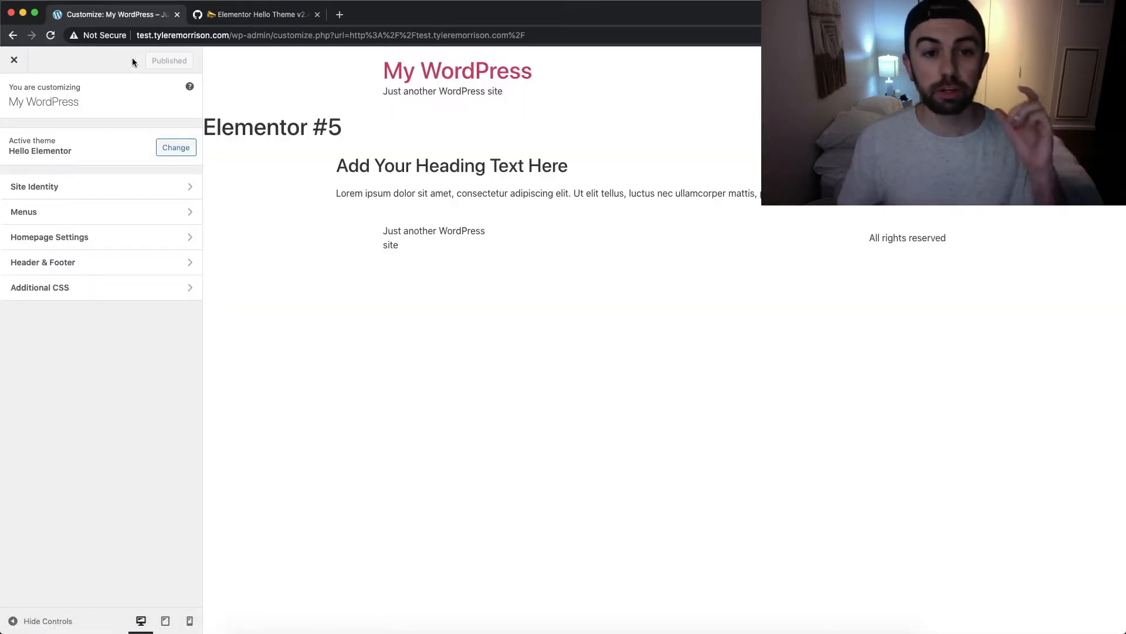
{"action": "left_click", "coordinate": [89, 270]}
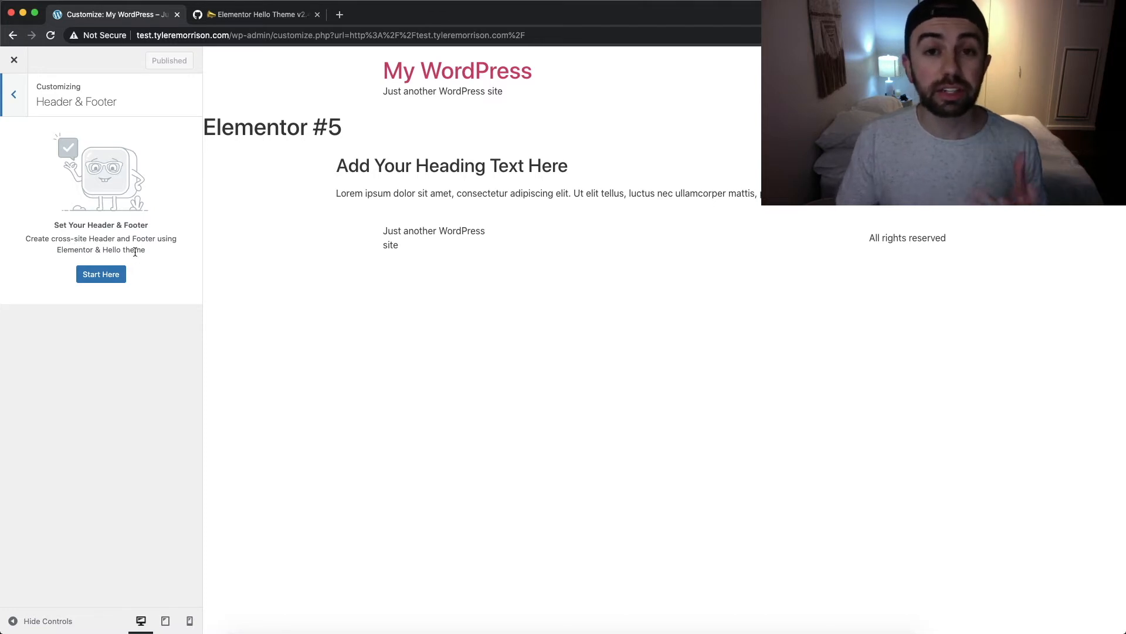
{"action": "left_click", "coordinate": [100, 276]}
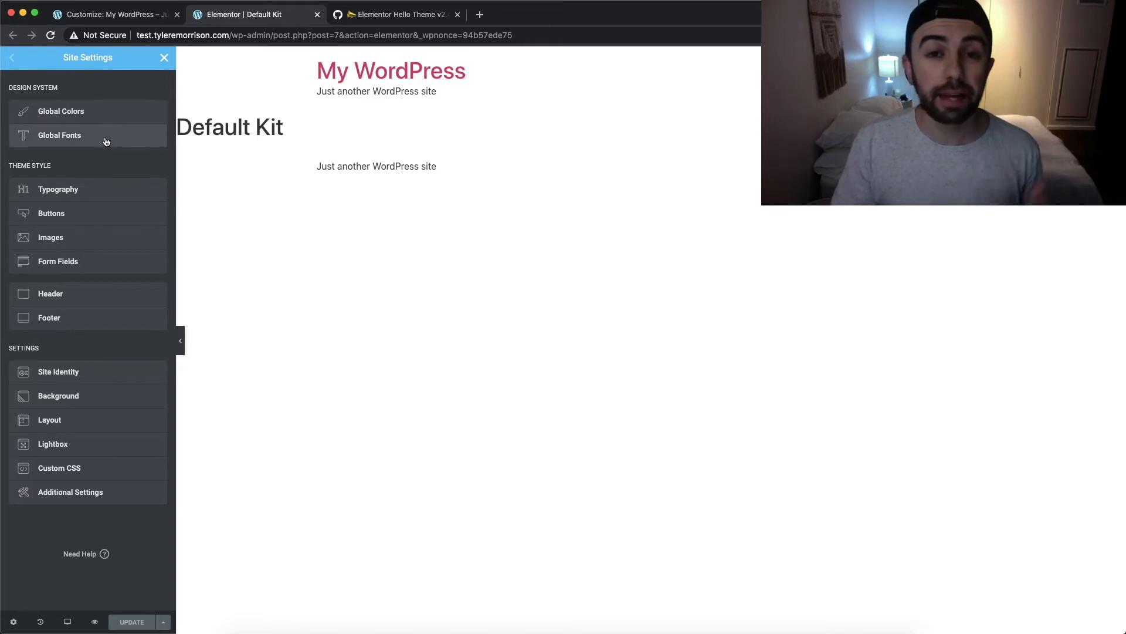
{"action": "left_click", "coordinate": [88, 300]}
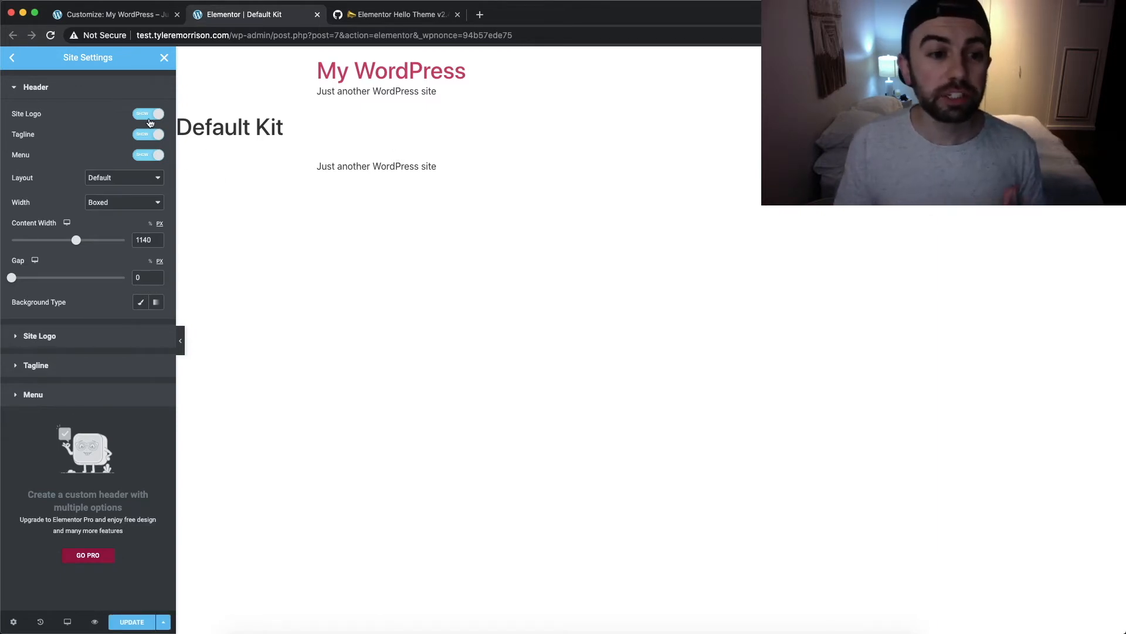
Hide and show the header's site logo twice to preview the visibility option
{"action": "left_click", "coordinate": [157, 119]}
{"action": "left_click", "coordinate": [147, 116]}
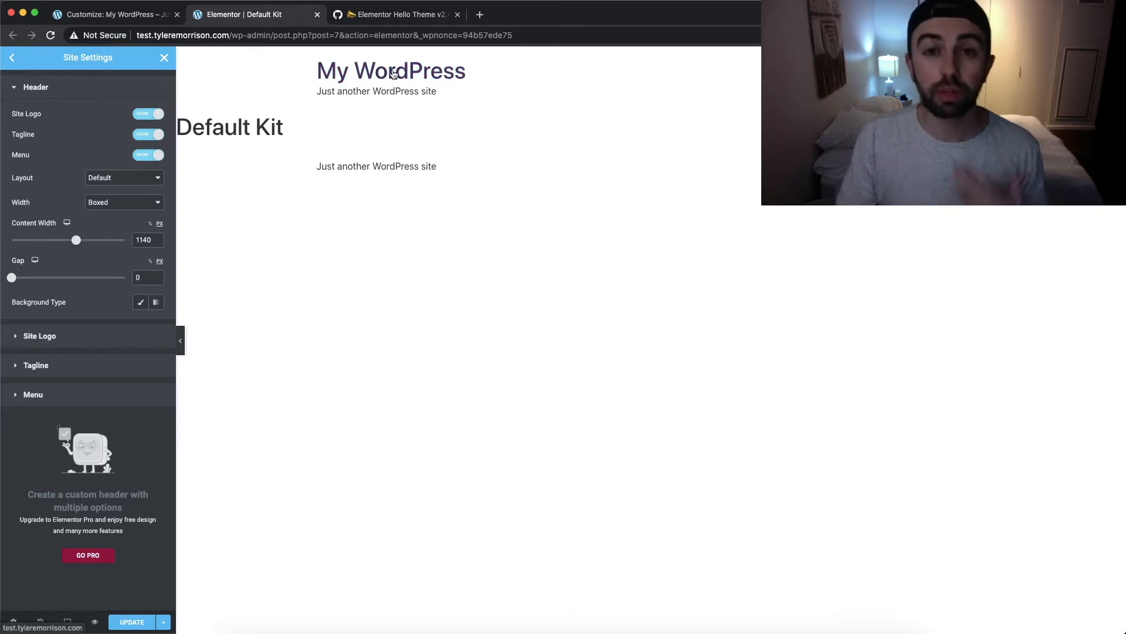
{"action": "left_click", "coordinate": [158, 119]}
{"action": "left_click", "coordinate": [158, 118]}
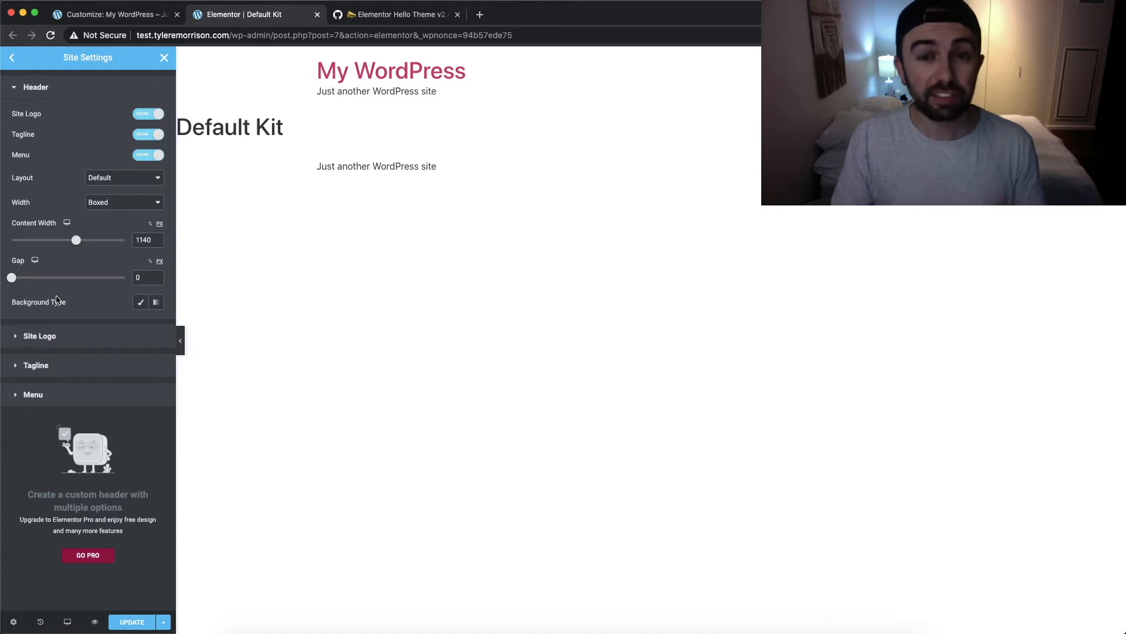
Try the Logo type for the header's site logo with a logo width of 304 px, and restore the Title type
{"action": "left_click", "coordinate": [53, 337]}
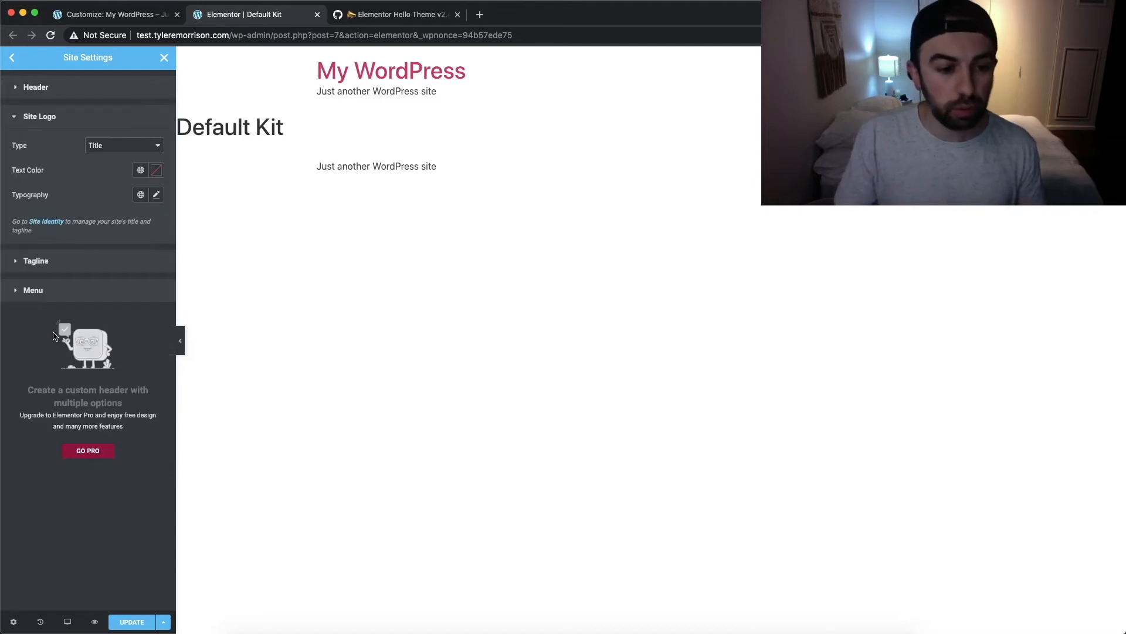
{"action": "left_click", "coordinate": [108, 148]}
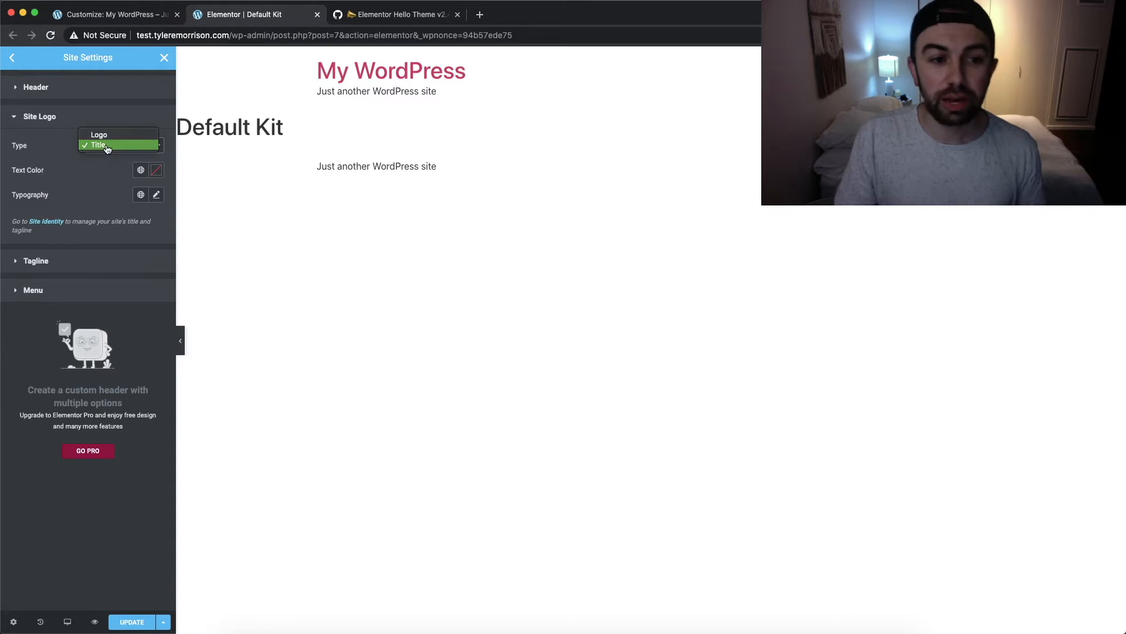
{"action": "left_click", "coordinate": [119, 140]}
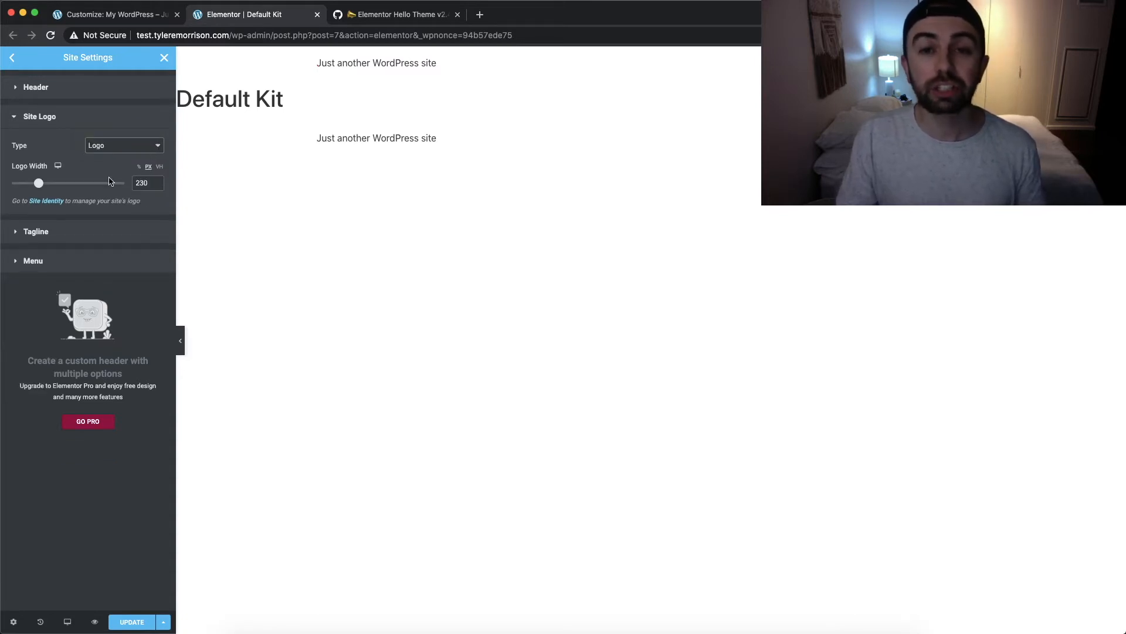
{"action": "left_click", "coordinate": [34, 204]}
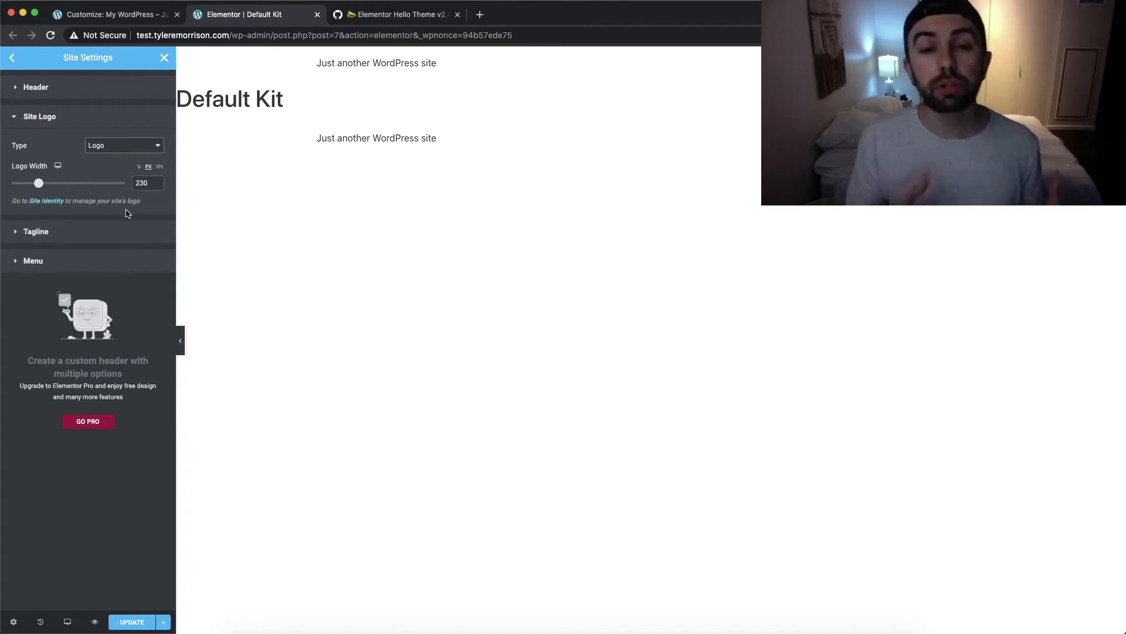
{"action": "mouse_move", "coordinate": [40, 186]}
{"action": "left_mouse_down"}
{"action": "mouse_move", "coordinate": [69, 186]}
{"action": "mouse_move", "coordinate": [33, 186]}
{"action": "mouse_move", "coordinate": [48, 185]}
{"action": "left_mouse_up"}
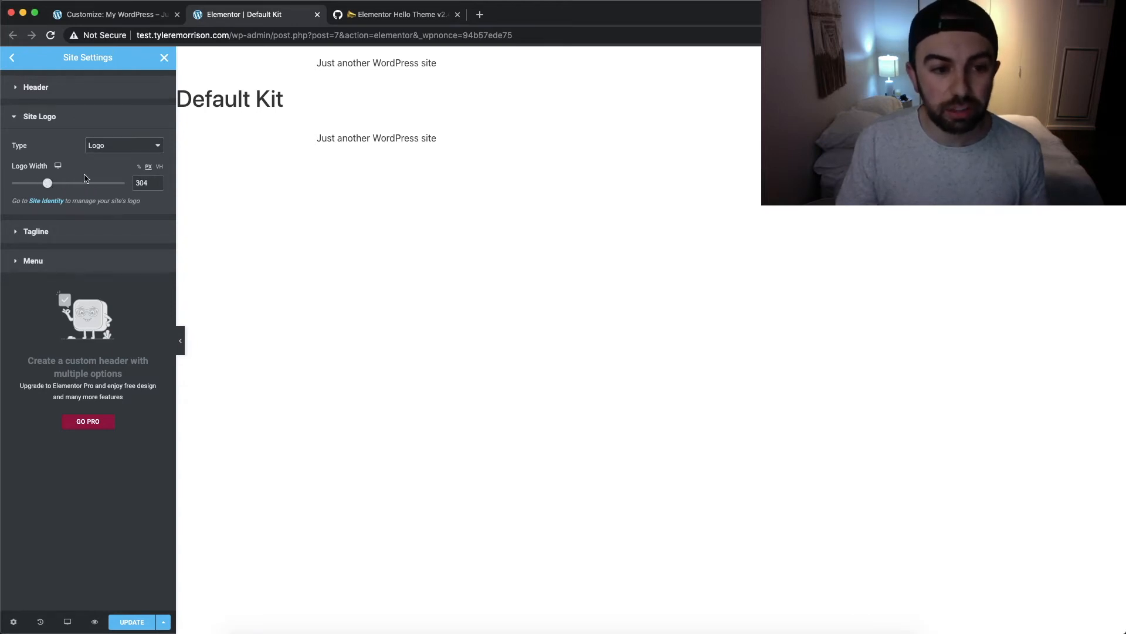
{"action": "left_click", "coordinate": [140, 150]}
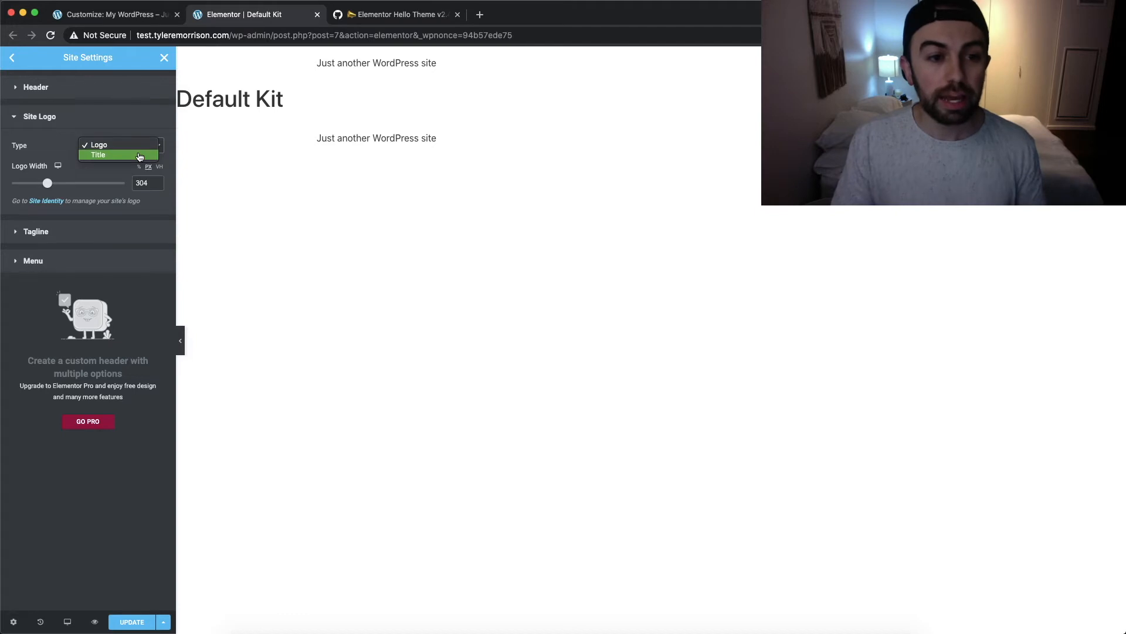
{"action": "left_click", "coordinate": [139, 156]}
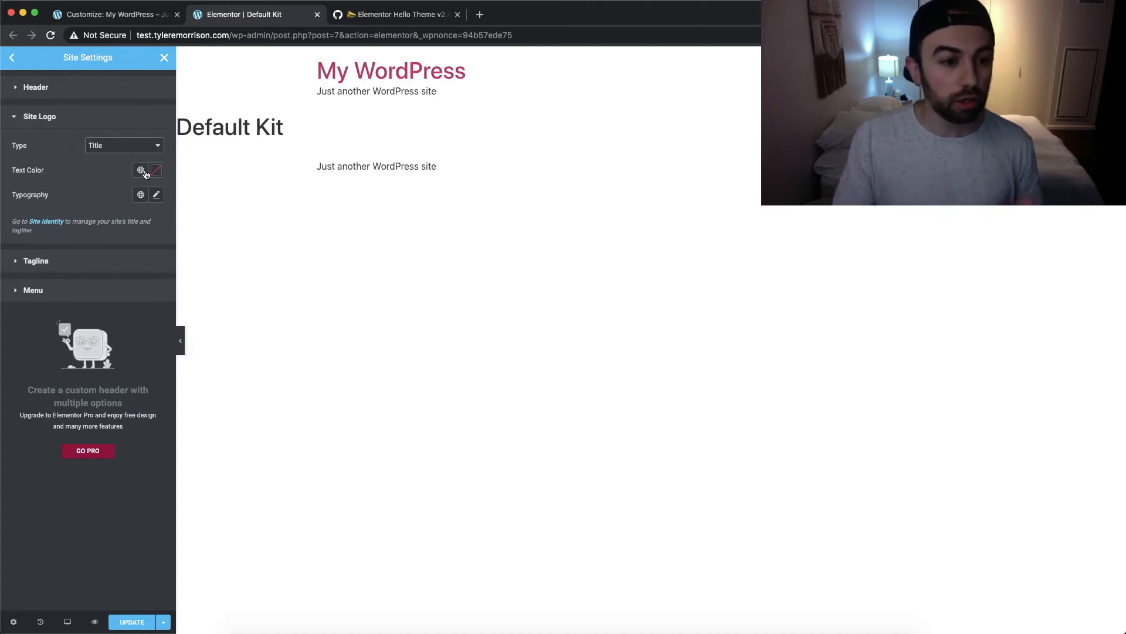
Style the site logo title with the Primary global color and the Tahoma font at 54 px
{"action": "left_click", "coordinate": [141, 172]}
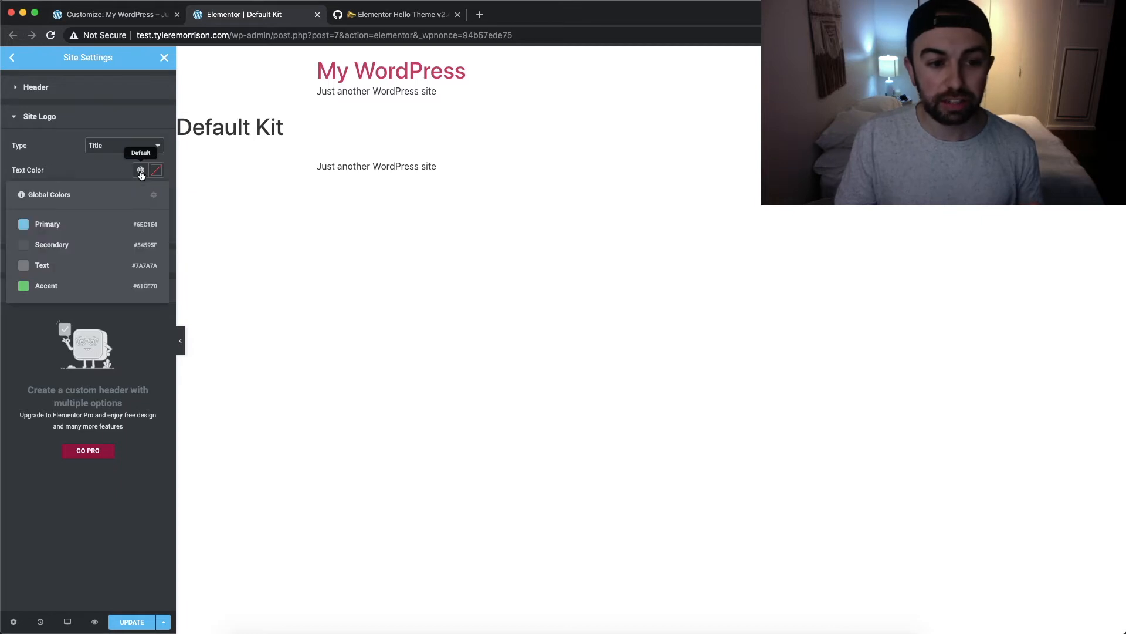
{"action": "left_click", "coordinate": [103, 220]}
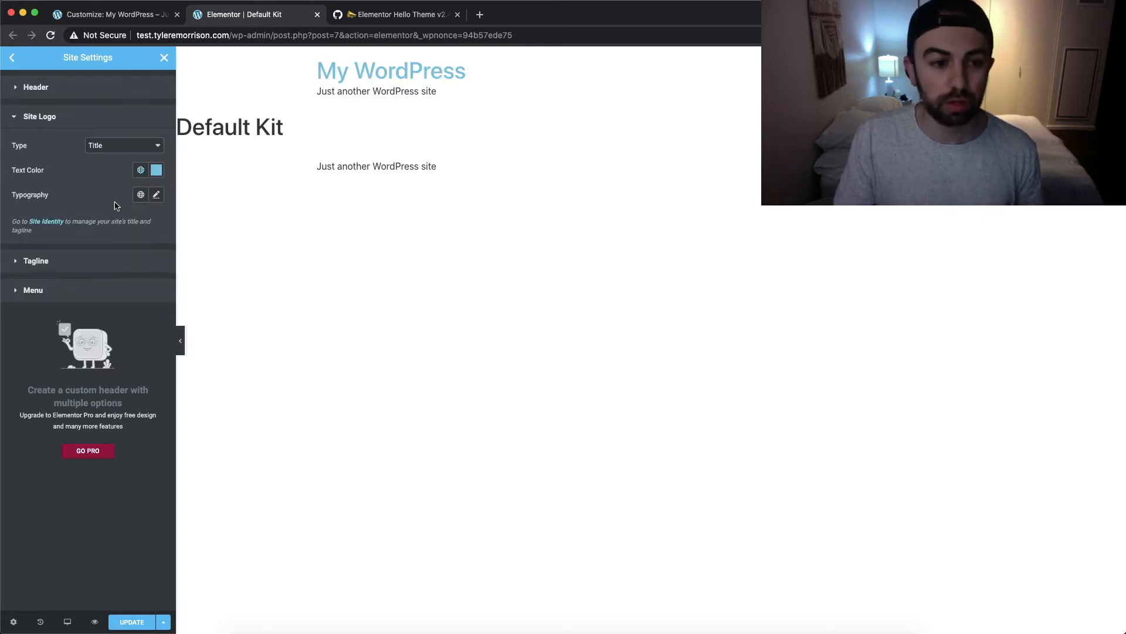
{"action": "left_click", "coordinate": [156, 194]}
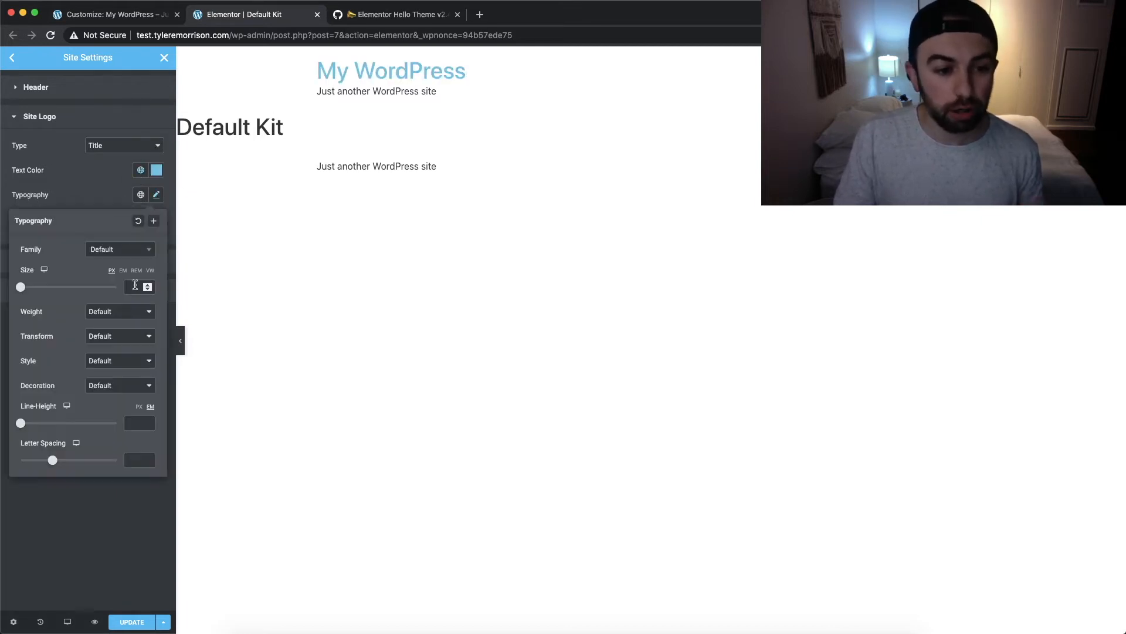
{"action": "left_click", "coordinate": [141, 251]}
{"action": "left_click", "coordinate": [117, 328]}
{"action": "left_click_drag", "start_coordinate": [20, 286], "coordinate": [50, 288]}
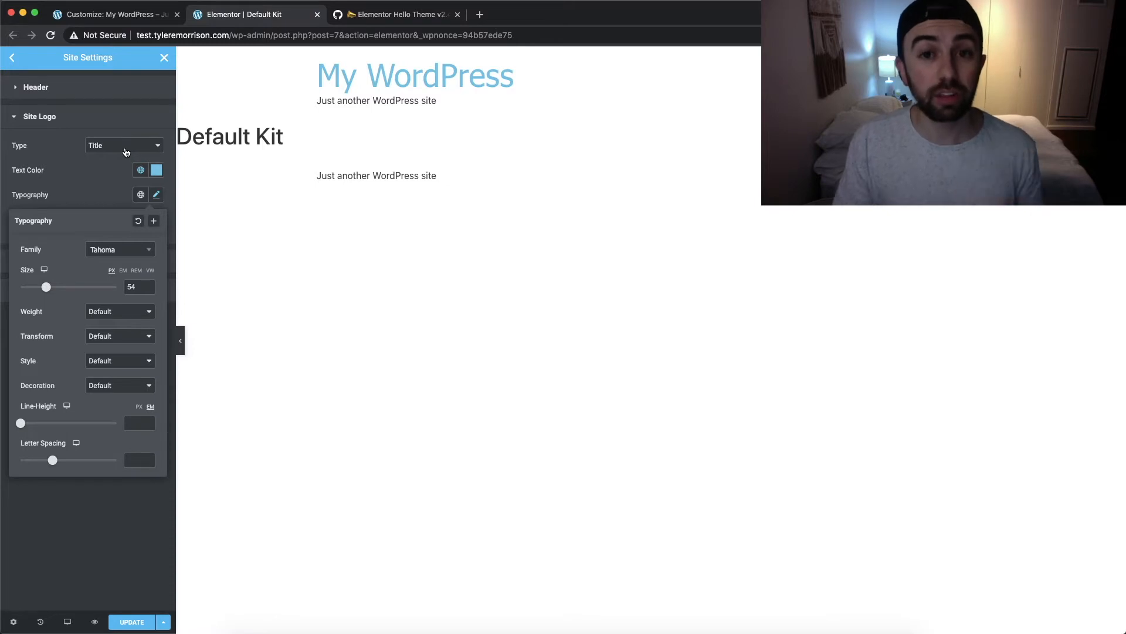
Preview the header tagline's visibility option, view the Tagline style settings, and leave the tagline hidden in the header
{"action": "left_click", "coordinate": [59, 87]}
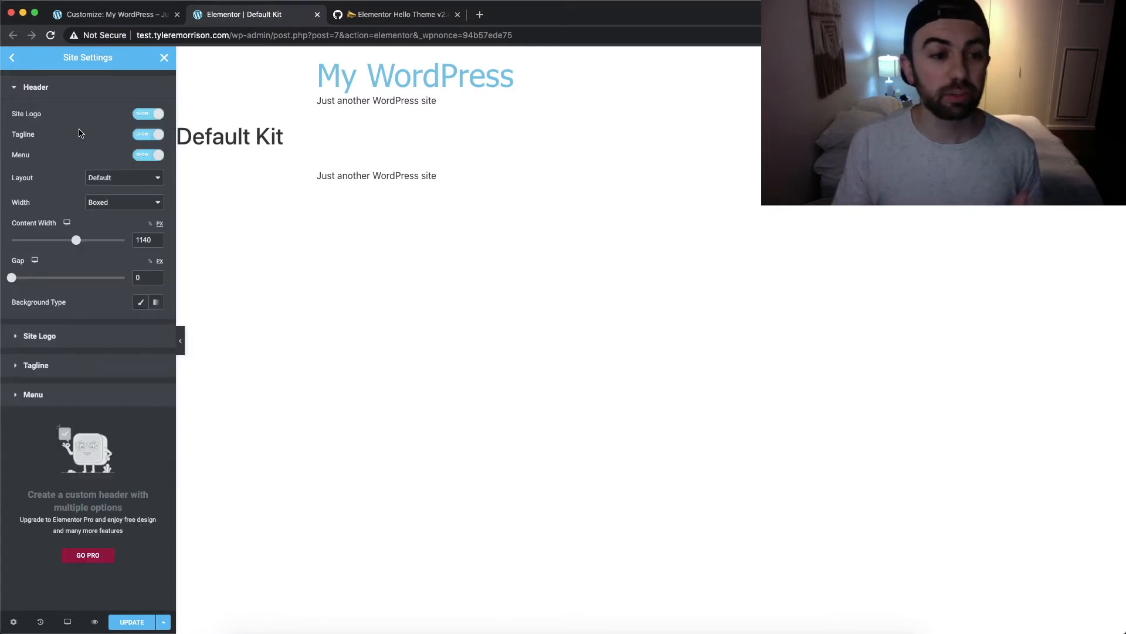
{"action": "left_click", "coordinate": [157, 135]}
{"action": "left_click", "coordinate": [157, 136]}
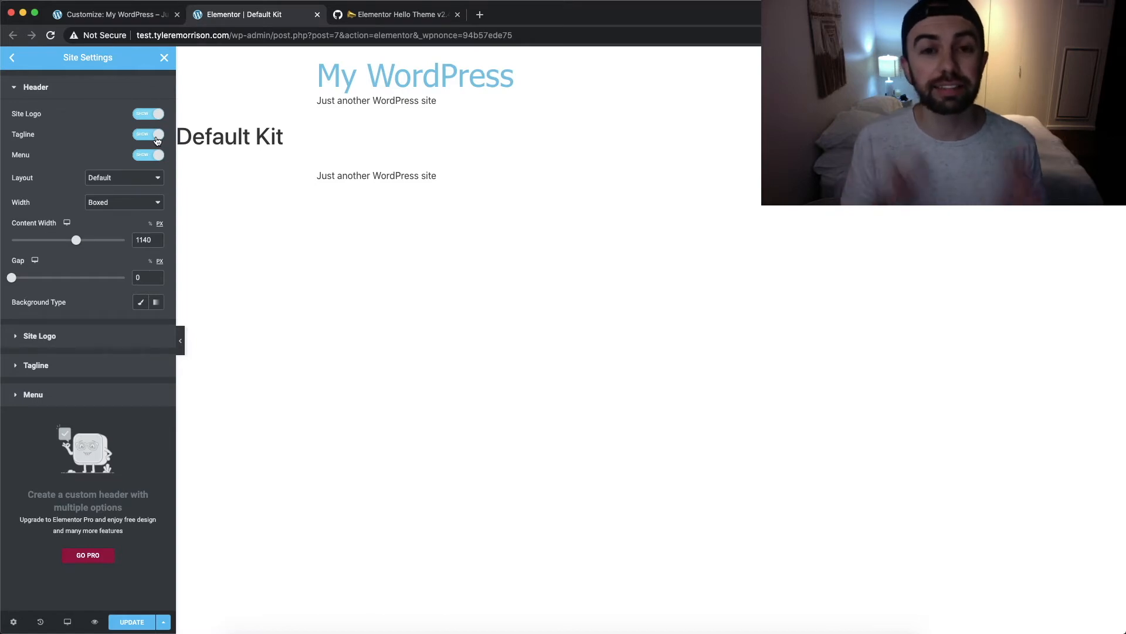
{"action": "left_click", "coordinate": [44, 365]}
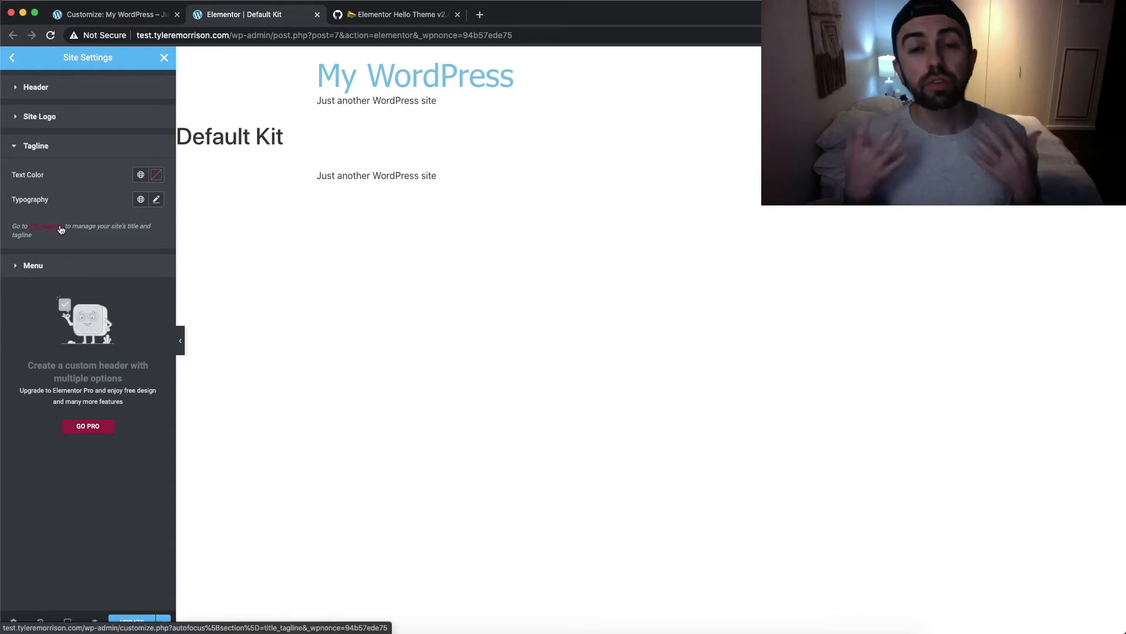
{"action": "left_click", "coordinate": [47, 88]}
{"action": "left_click", "coordinate": [157, 135]}
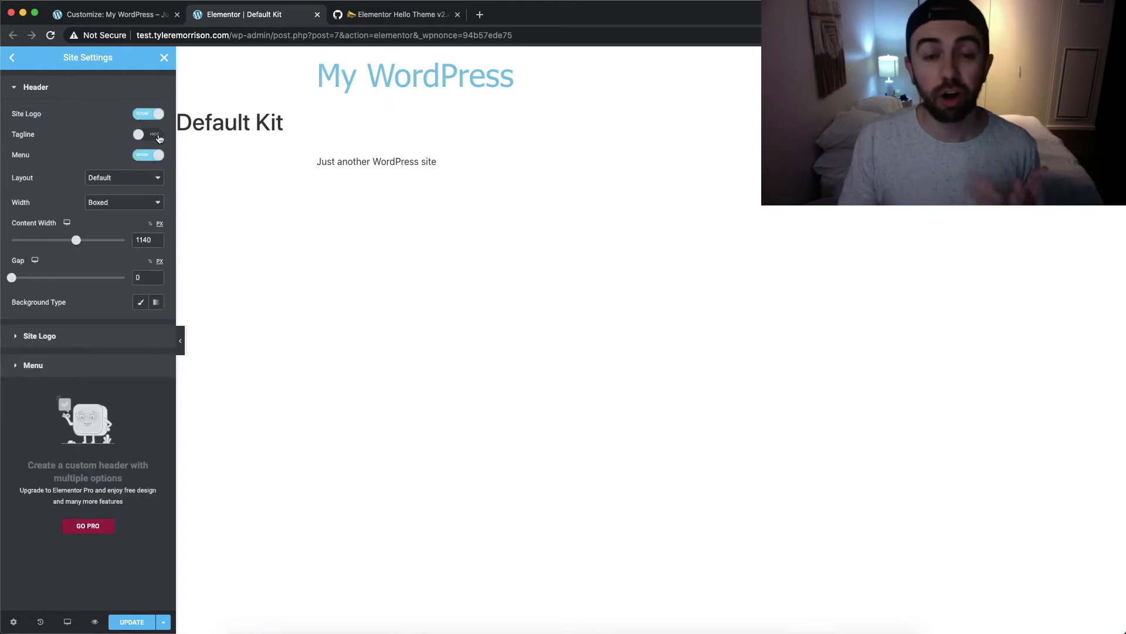
Hide and show the header's menu twice to preview the visibility option
{"action": "left_click", "coordinate": [151, 156]}
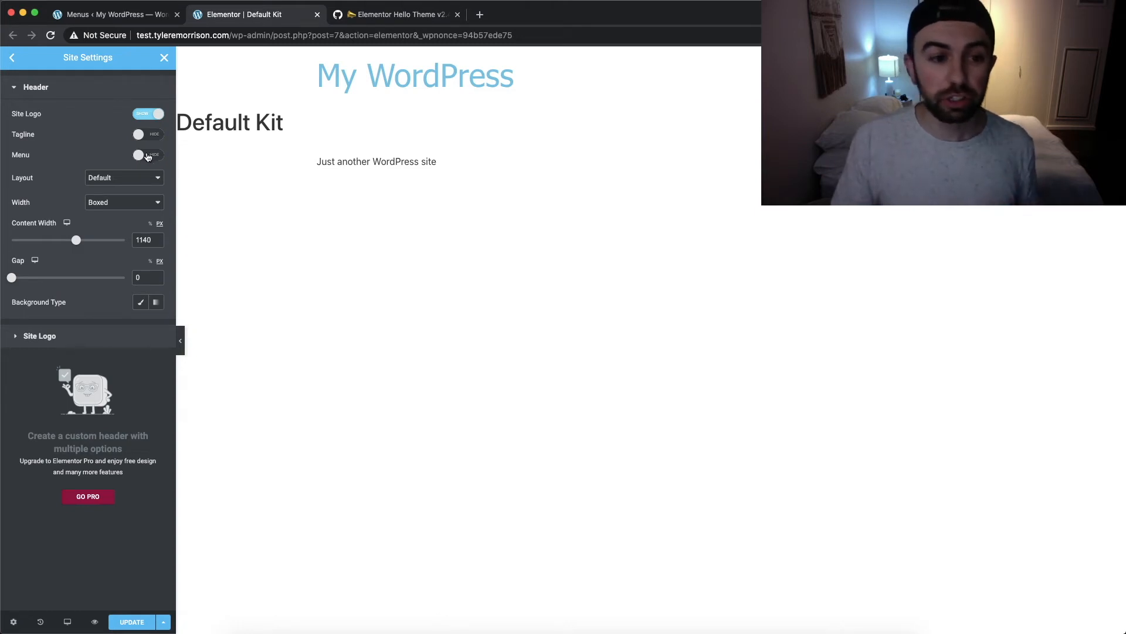
{"action": "left_click", "coordinate": [142, 156]}
{"action": "left_click", "coordinate": [143, 156]}
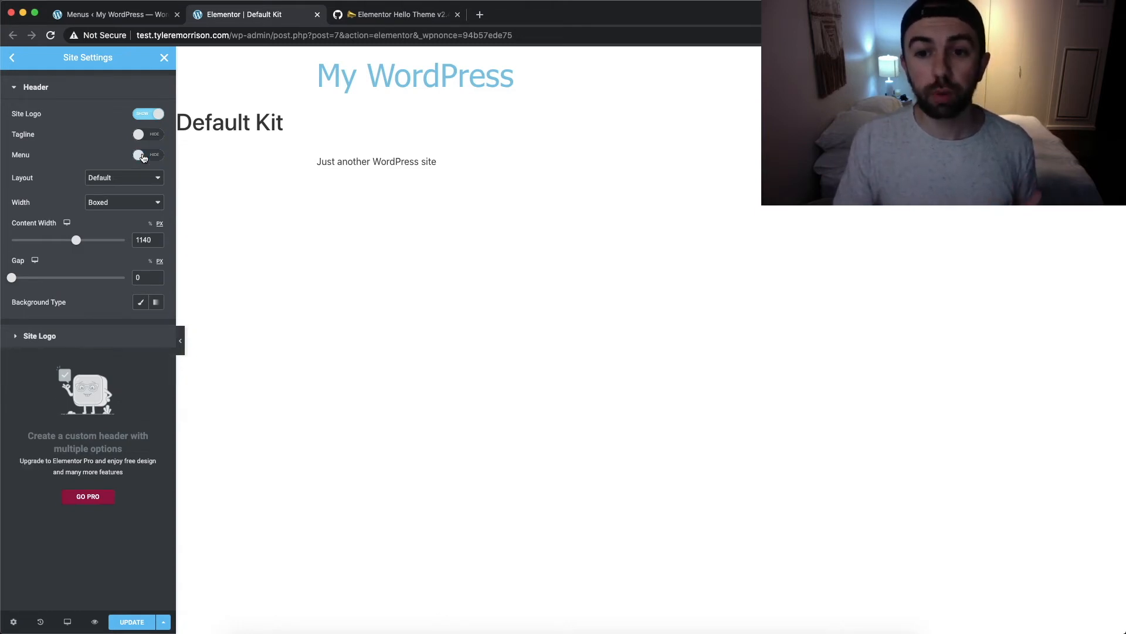
{"action": "left_click", "coordinate": [143, 156]}
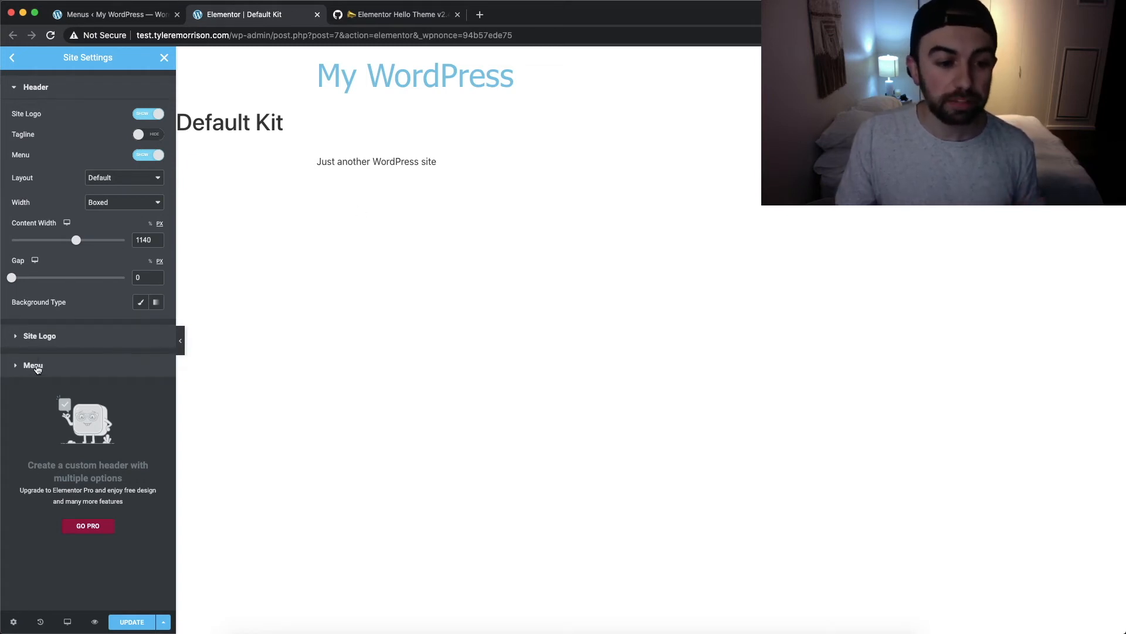
Assign First Menu as the header's menu and open the hamburger menu in the page preview
{"action": "left_click", "coordinate": [33, 365]}
{"action": "left_click", "coordinate": [135, 179]}
{"action": "left_click", "coordinate": [134, 185]}
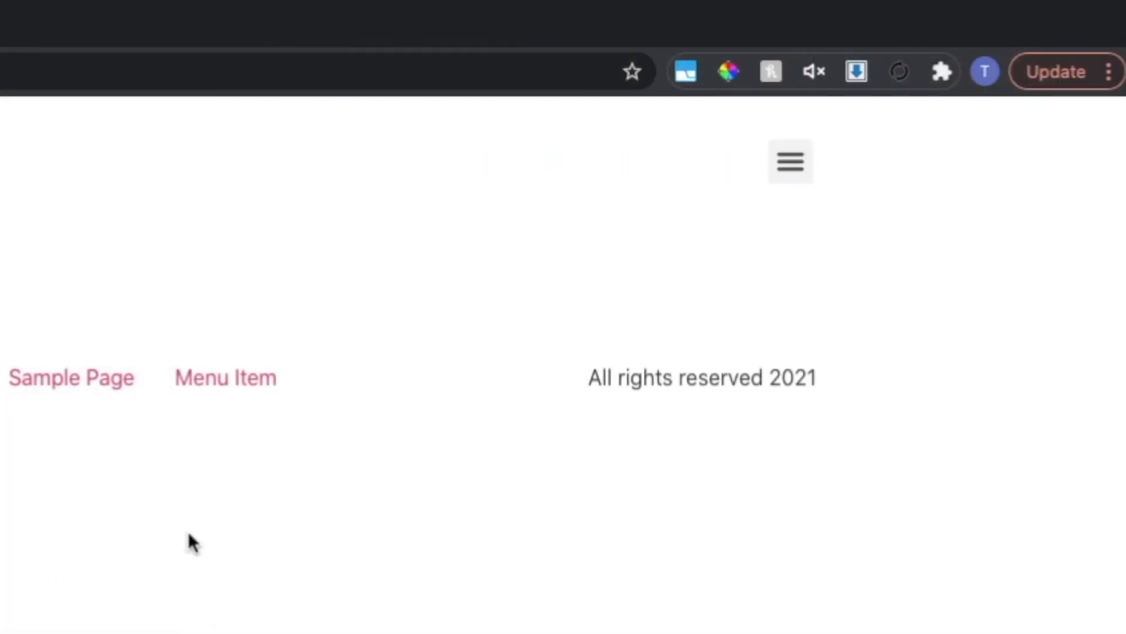
{"action": "left_click", "coordinate": [786, 168]}
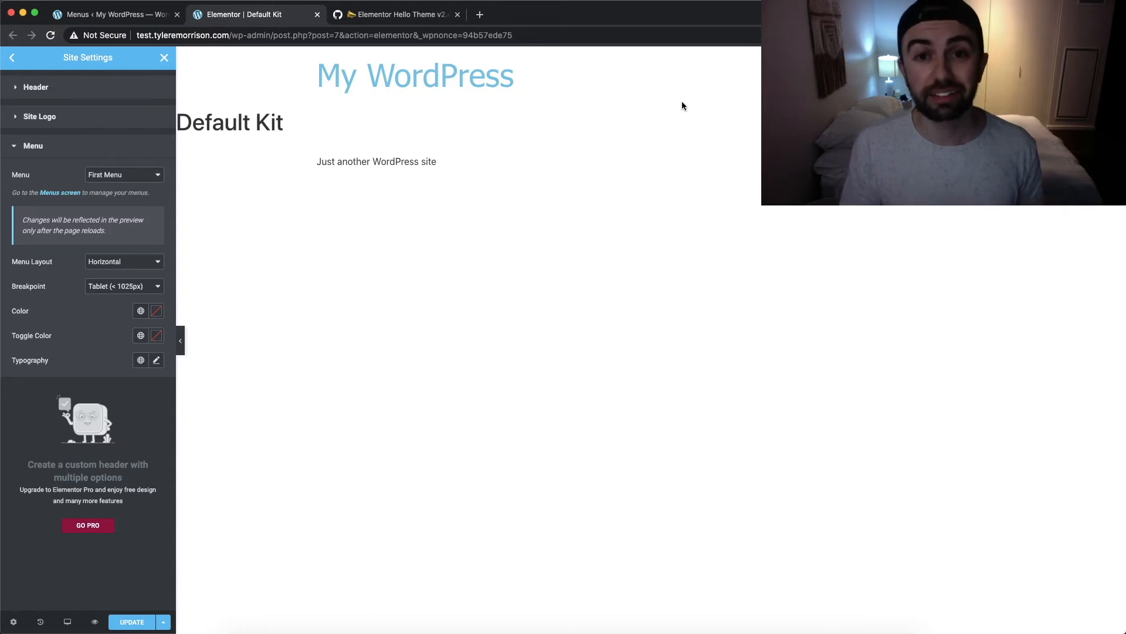
Try the Inverted and Centered layouts for the header, and restore the Default layout
{"action": "left_click", "coordinate": [35, 87]}
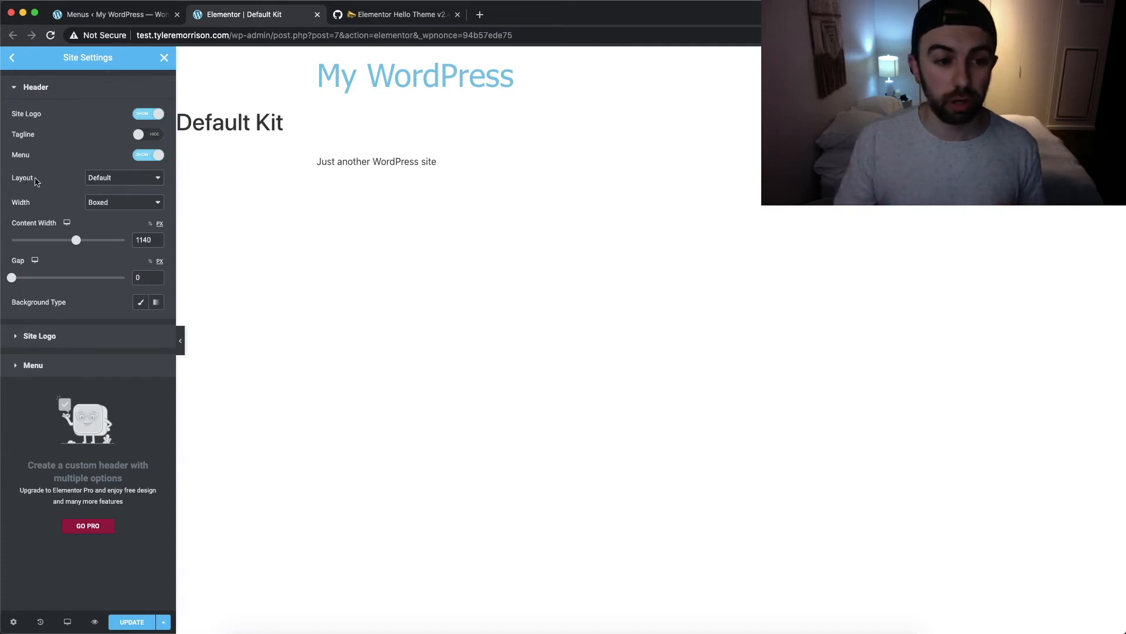
{"action": "left_click", "coordinate": [124, 177]}
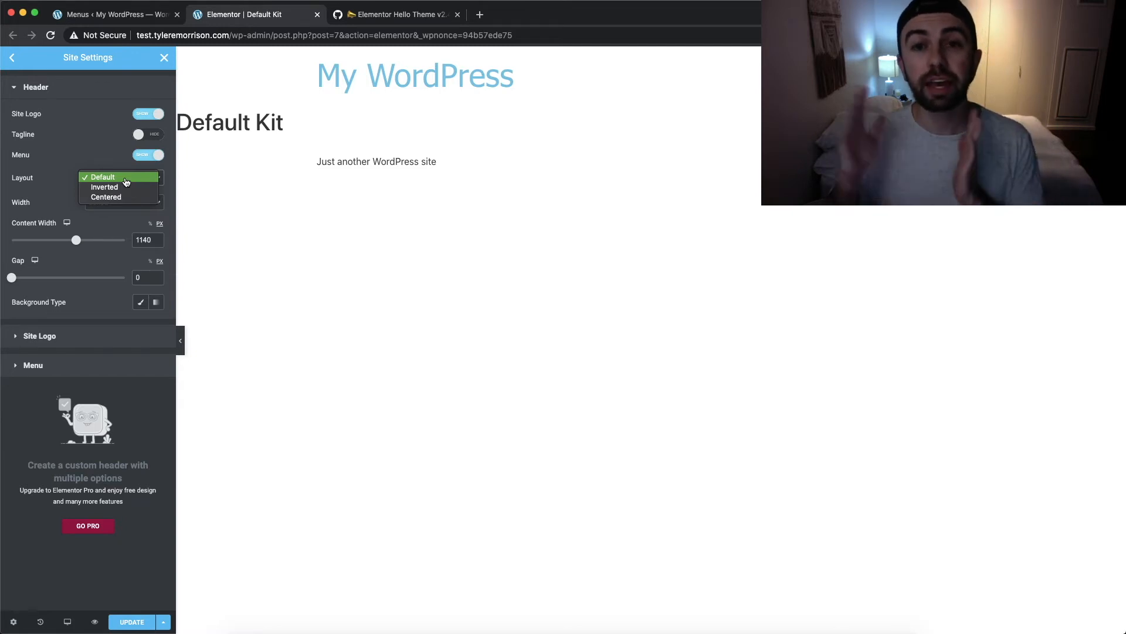
{"action": "left_click", "coordinate": [128, 187]}
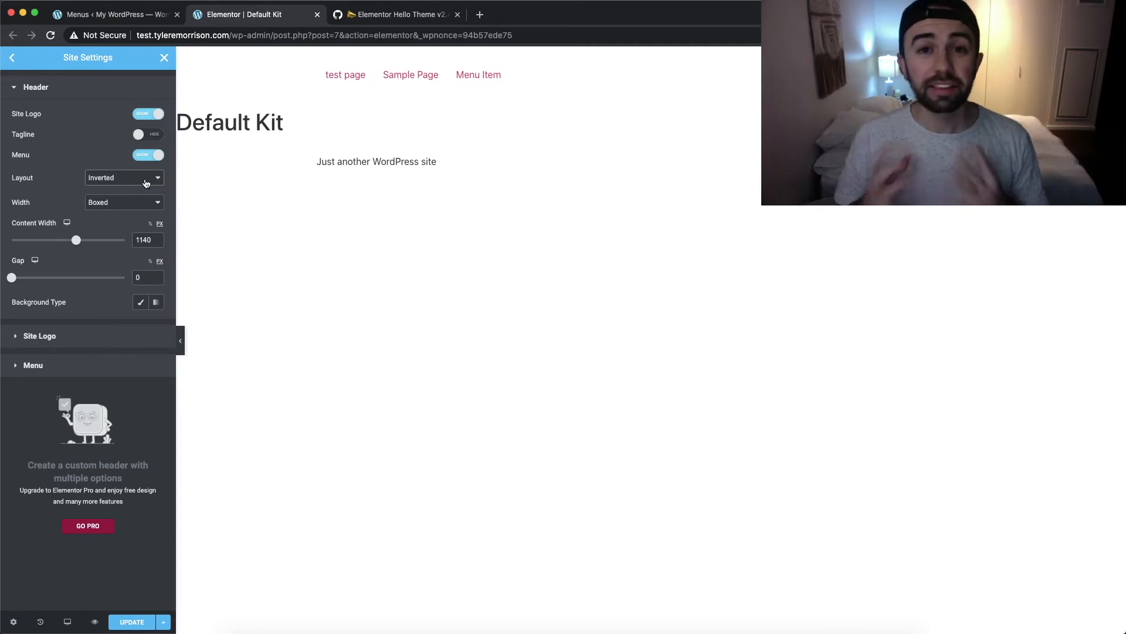
{"action": "left_click", "coordinate": [141, 182]}
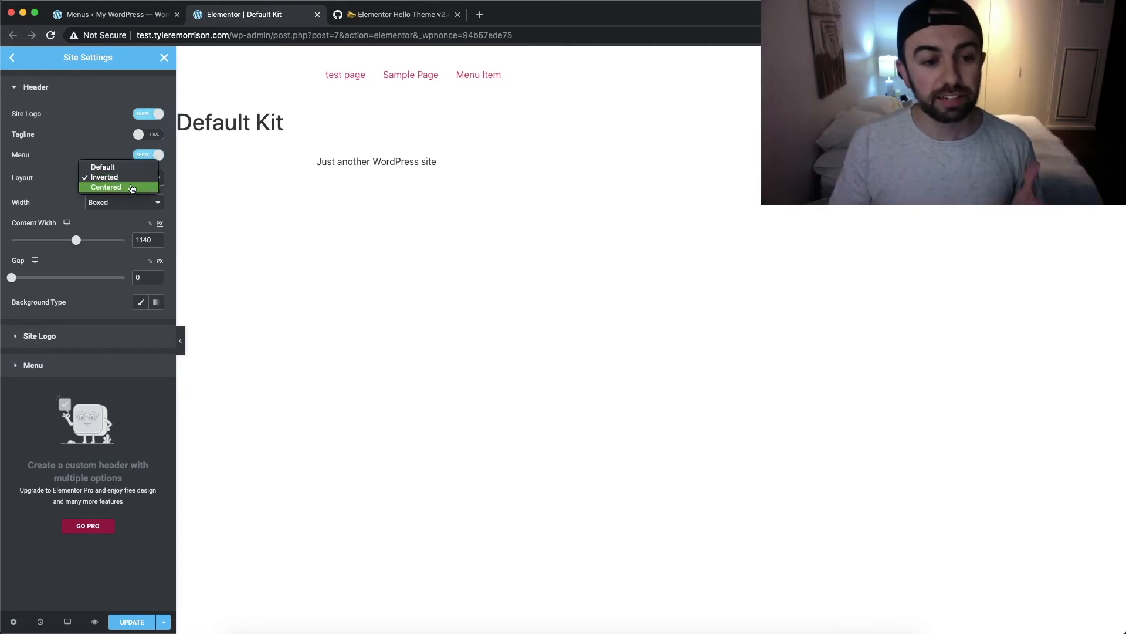
{"action": "left_click", "coordinate": [131, 188]}
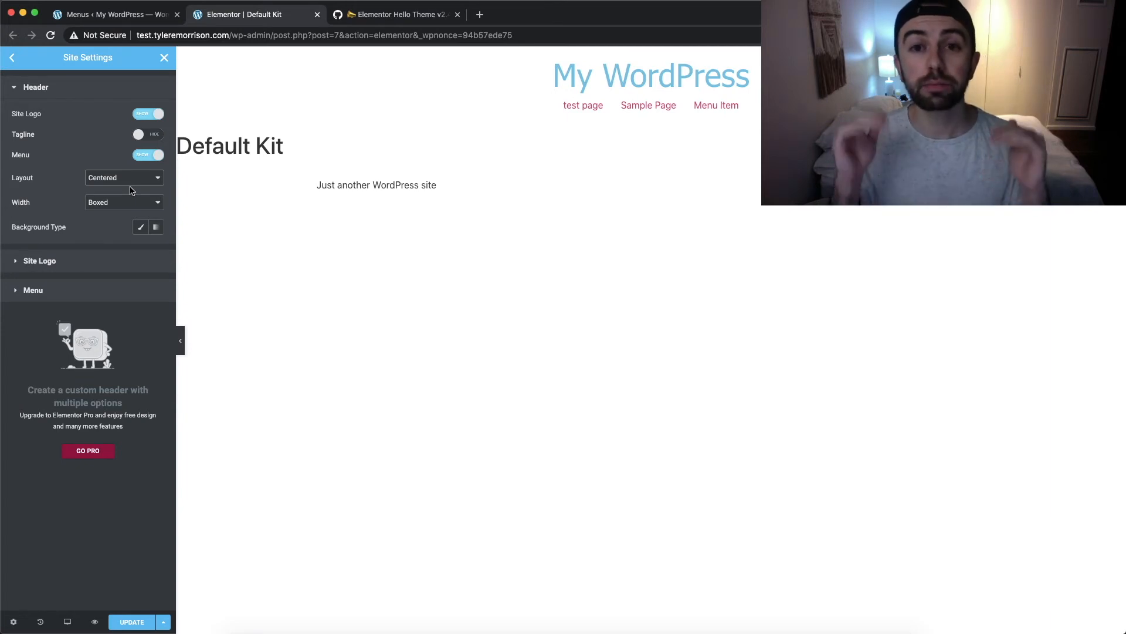
{"action": "left_click", "coordinate": [132, 179]}
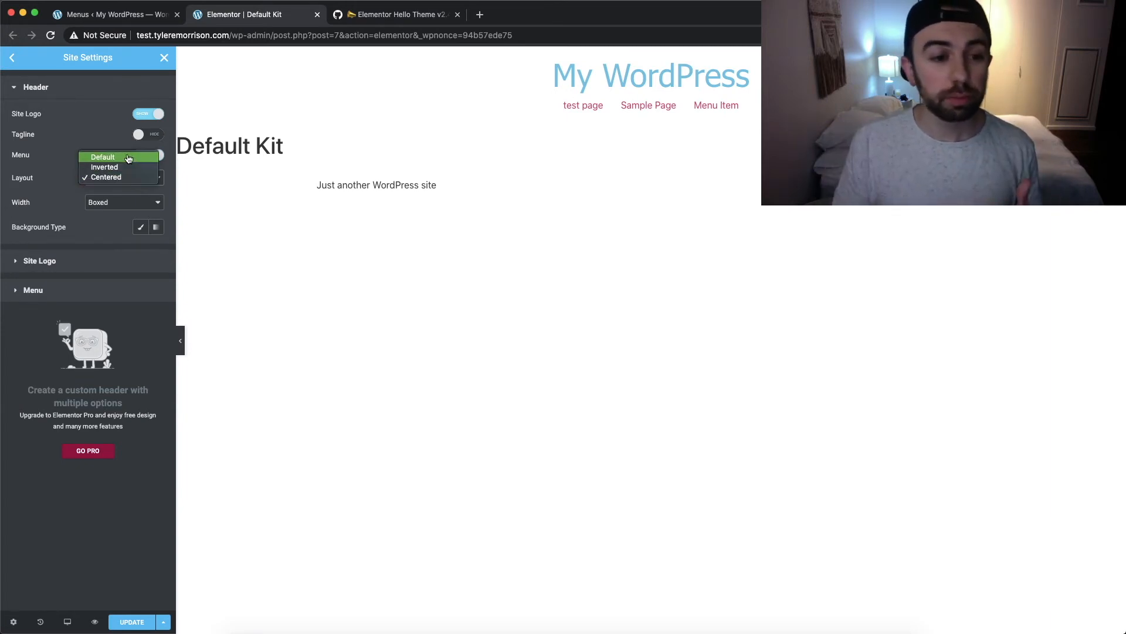
{"action": "left_click", "coordinate": [129, 161]}
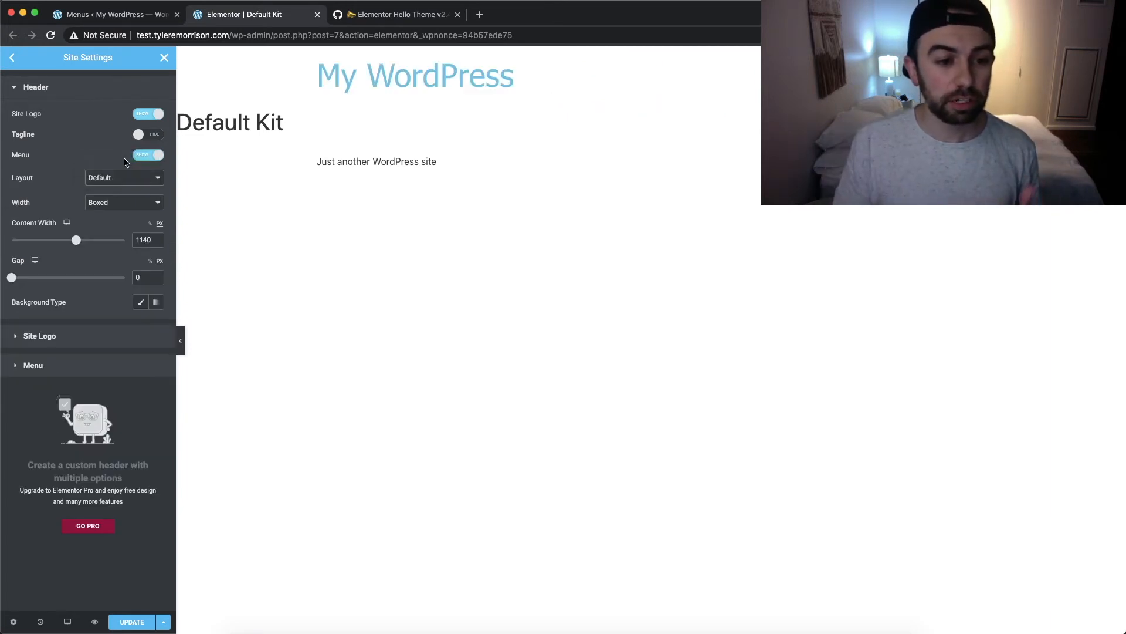
Try Full Width for the header with a gap of about 269 px
{"action": "left_click", "coordinate": [120, 209]}
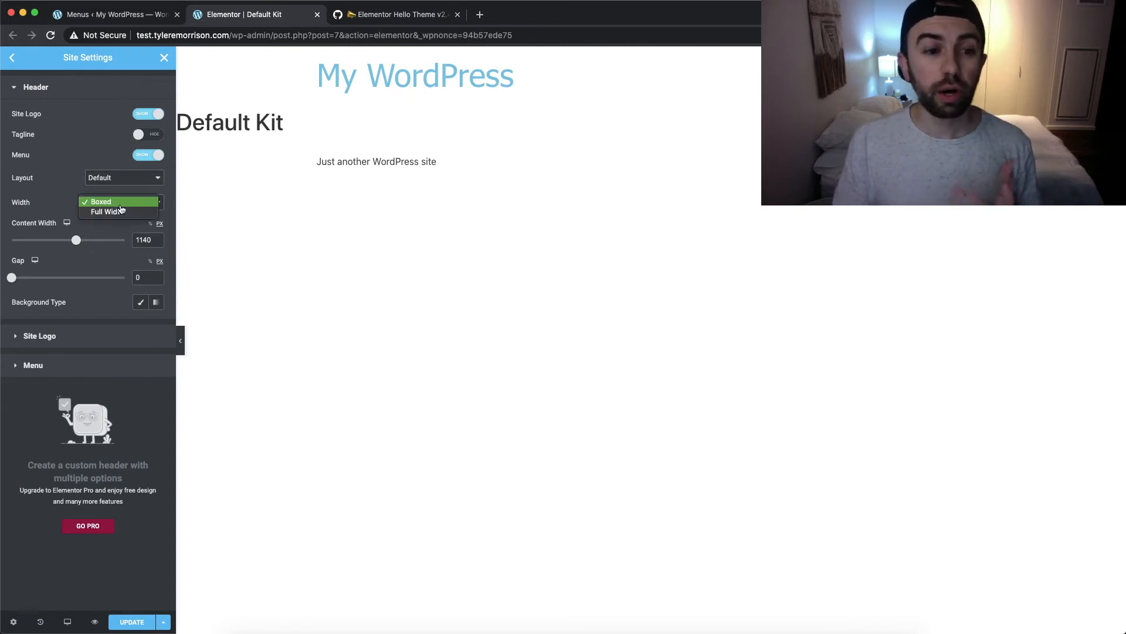
{"action": "left_click", "coordinate": [138, 215]}
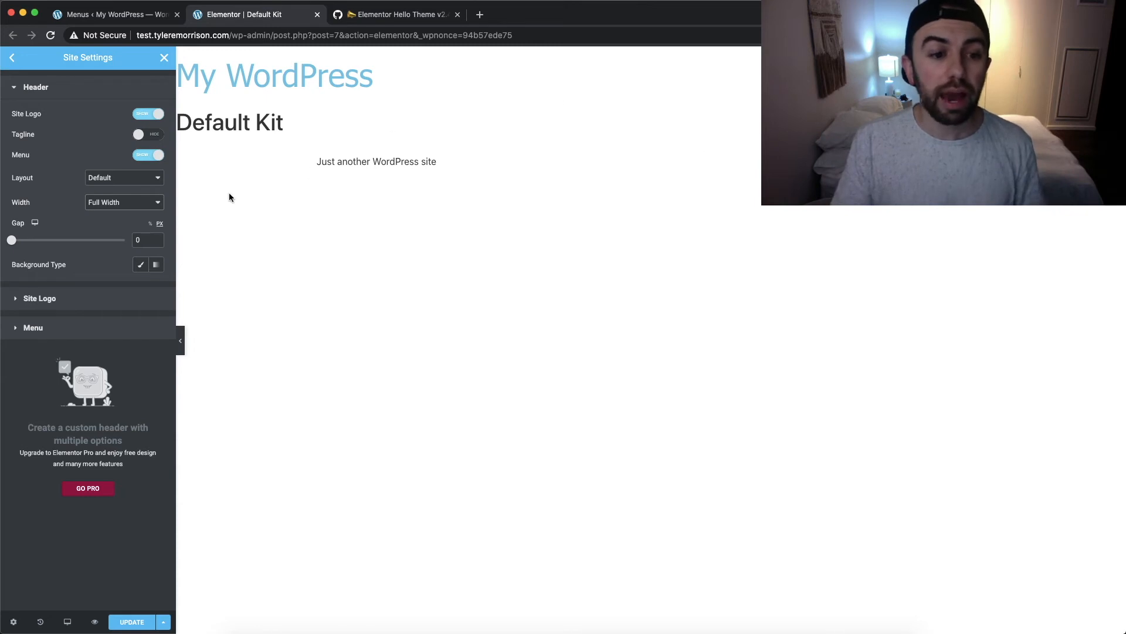
{"action": "left_click_drag", "start_coordinate": [12, 241], "coordinate": [27, 243]}
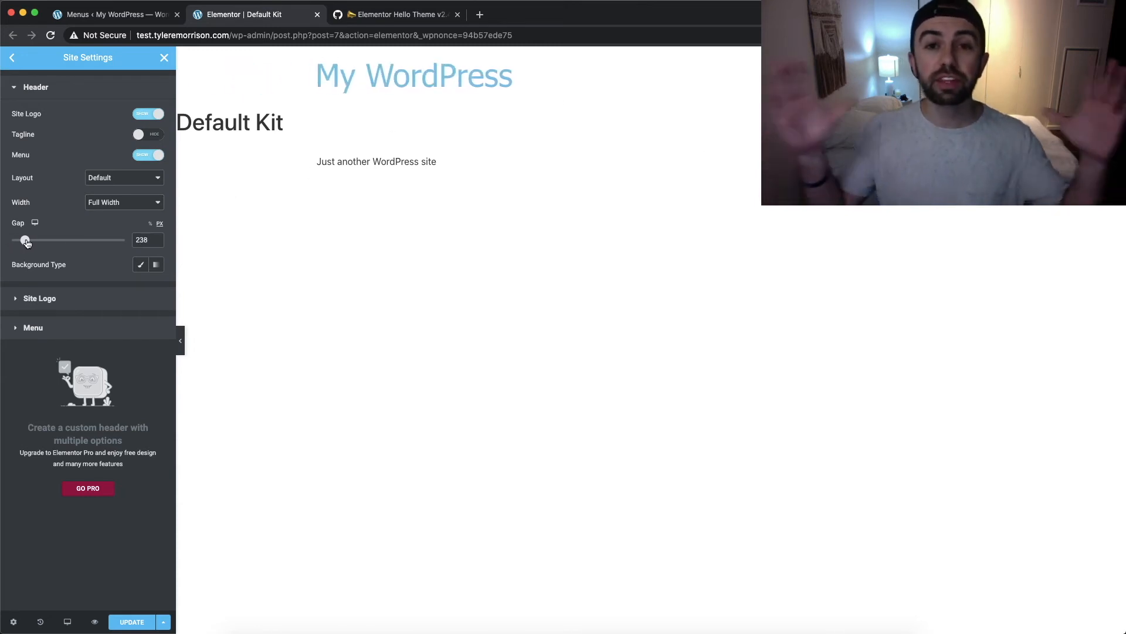
{"action": "mouse_move", "coordinate": [26, 242]}
{"action": "left_mouse_down"}
{"action": "mouse_move", "coordinate": [55, 242]}
{"action": "mouse_move", "coordinate": [28, 243]}
{"action": "left_mouse_up"}
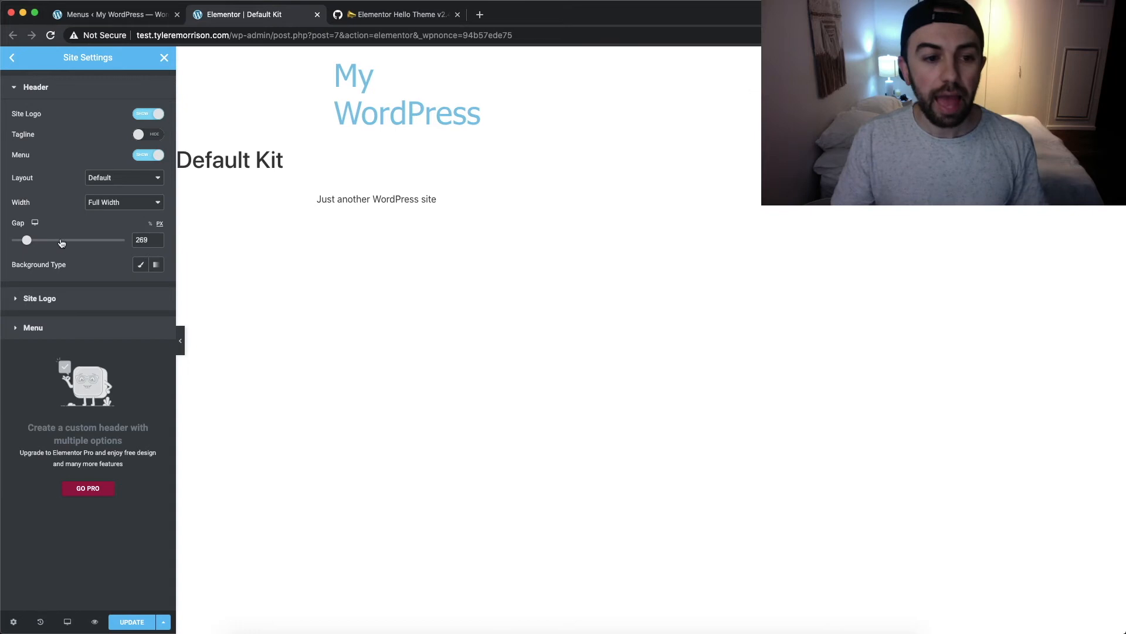
Set the header to Boxed width, clear the gap value, and set the content width to about 1078 px
{"action": "left_click", "coordinate": [134, 202]}
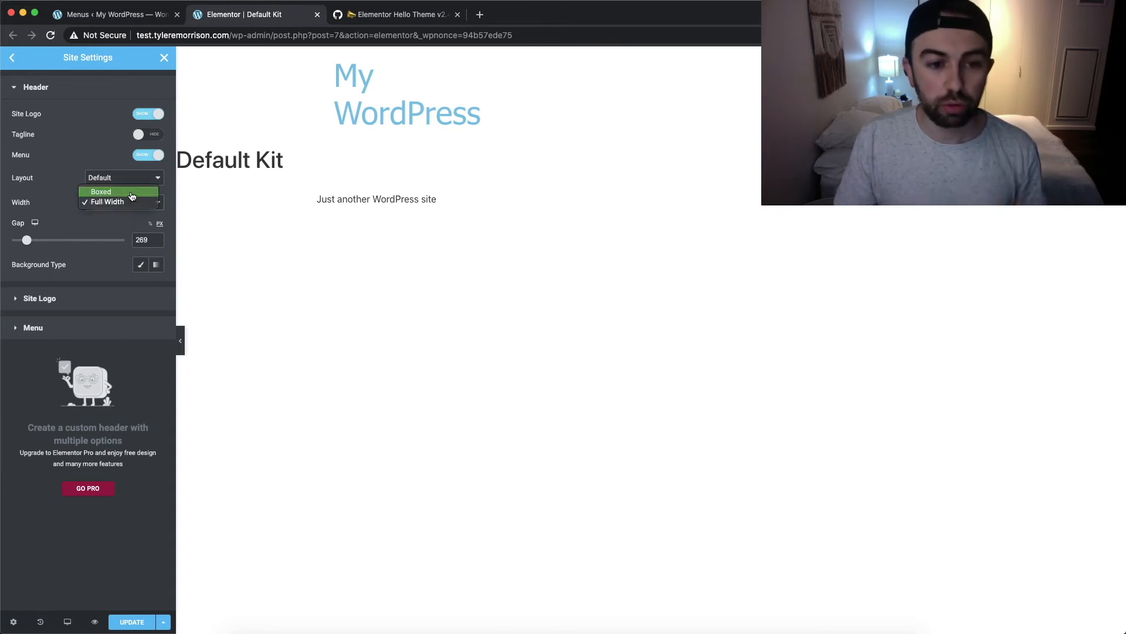
{"action": "left_click", "coordinate": [123, 193]}
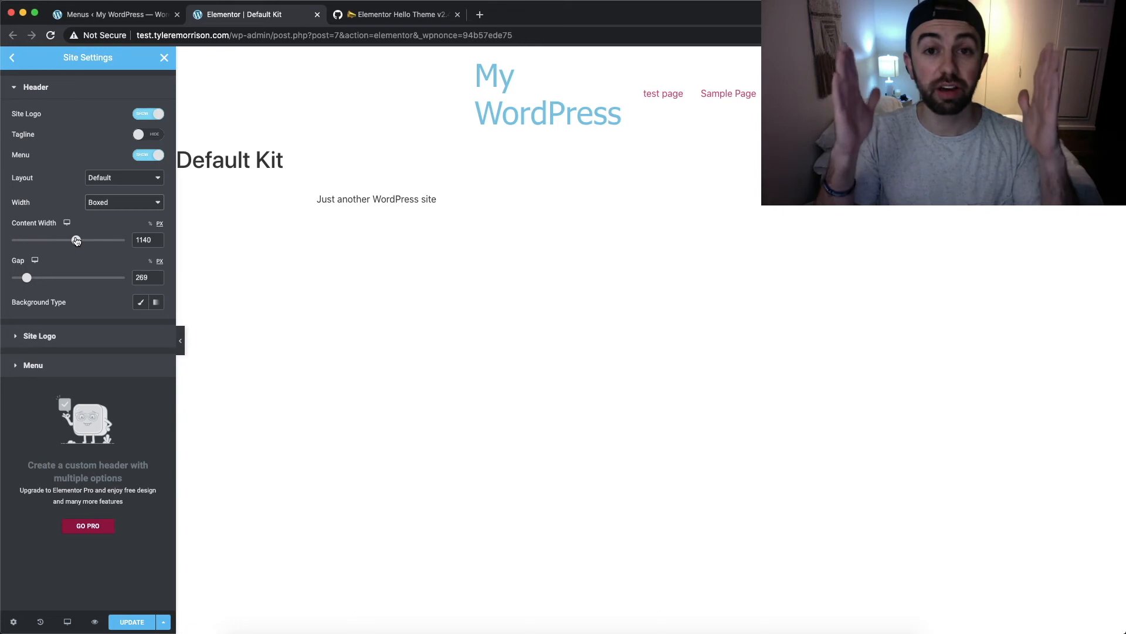
{"action": "left_click_drag", "start_coordinate": [27, 277], "coordinate": [35, 277]}
{"action": "double_click", "coordinate": [151, 277]}
{"action": "key", "text": "BackSpace"}
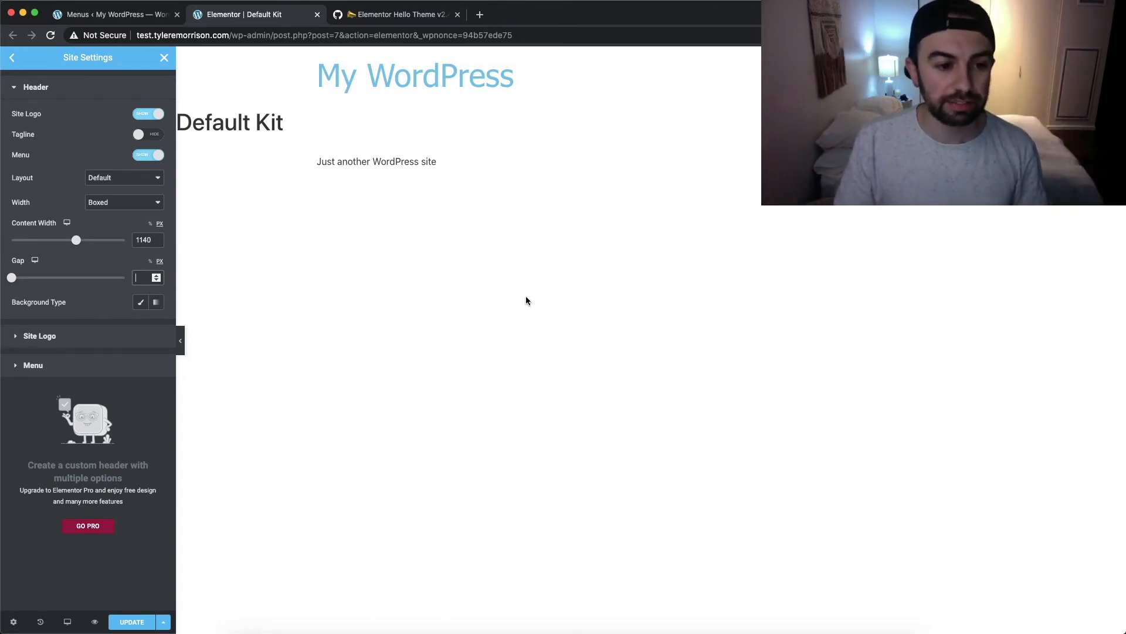
{"action": "mouse_move", "coordinate": [73, 245]}
{"action": "left_mouse_down"}
{"action": "mouse_move", "coordinate": [48, 243]}
{"action": "mouse_move", "coordinate": [105, 244]}
{"action": "mouse_move", "coordinate": [75, 245]}
{"action": "left_mouse_up"}
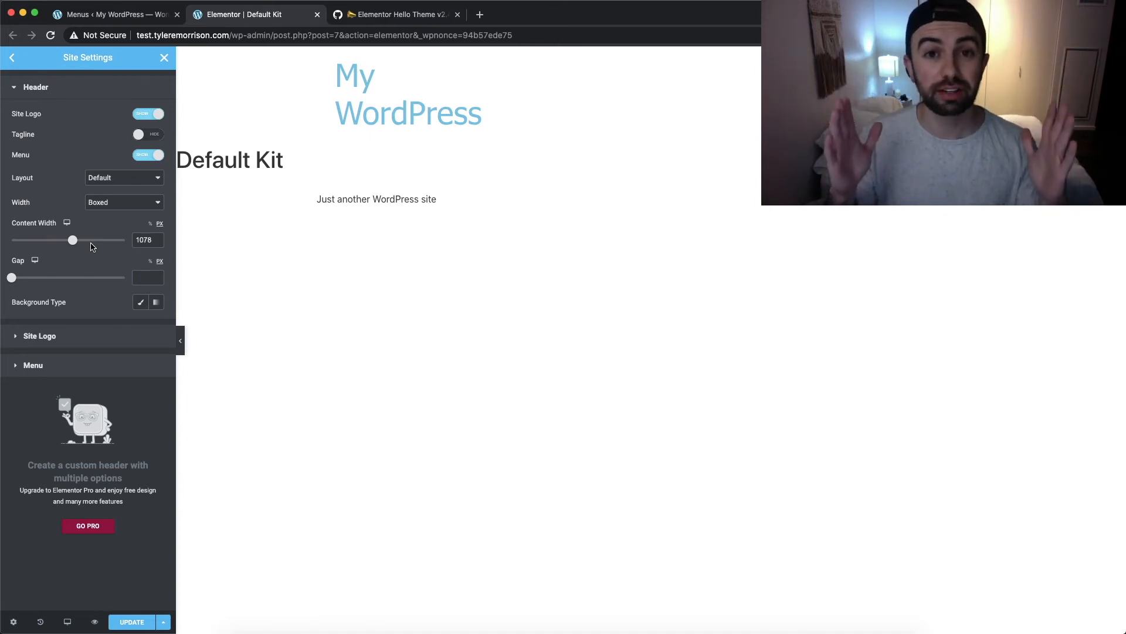
Try a solid header background in the Accent global color, and switch the background type to a gradient
{"action": "left_click", "coordinate": [139, 303]}
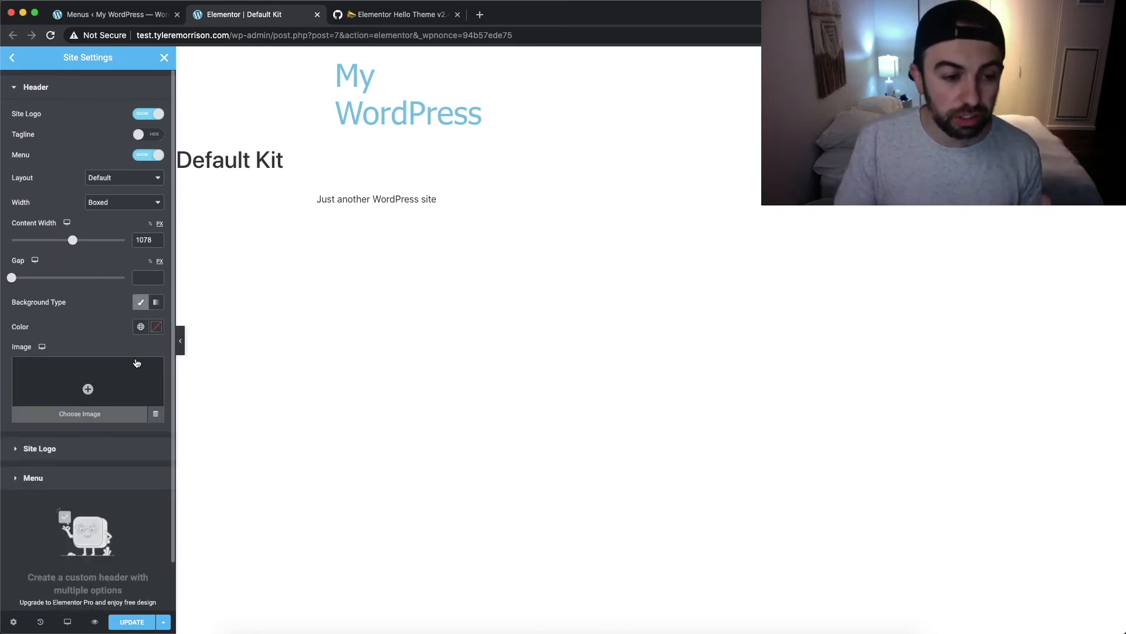
{"action": "left_click", "coordinate": [140, 326]}
{"action": "left_click", "coordinate": [85, 439]}
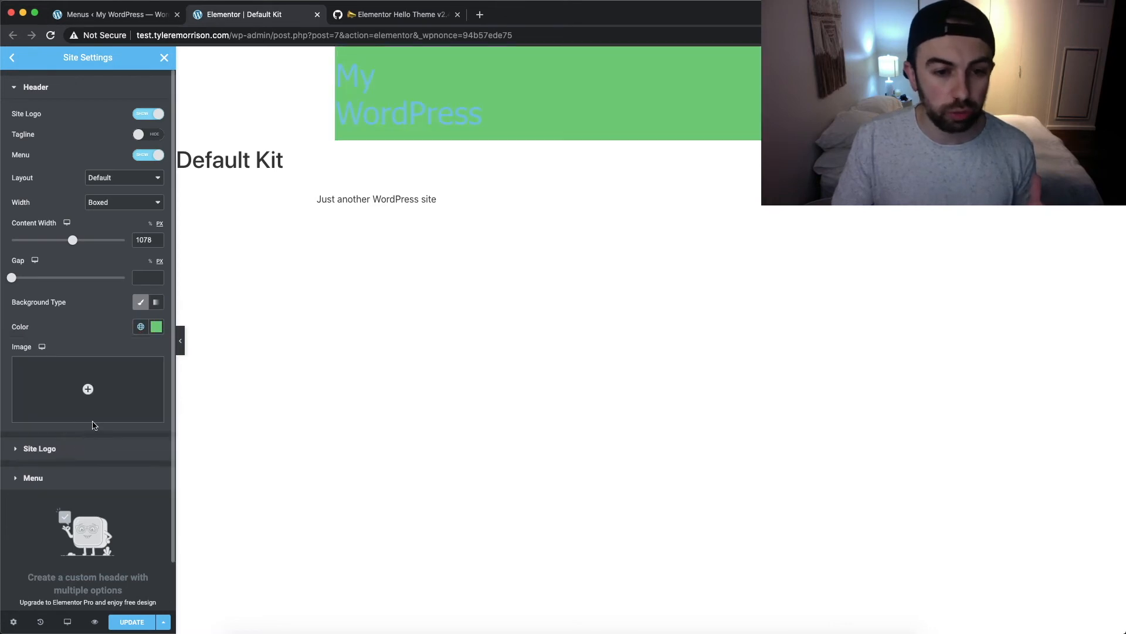
{"action": "left_click", "coordinate": [156, 302]}
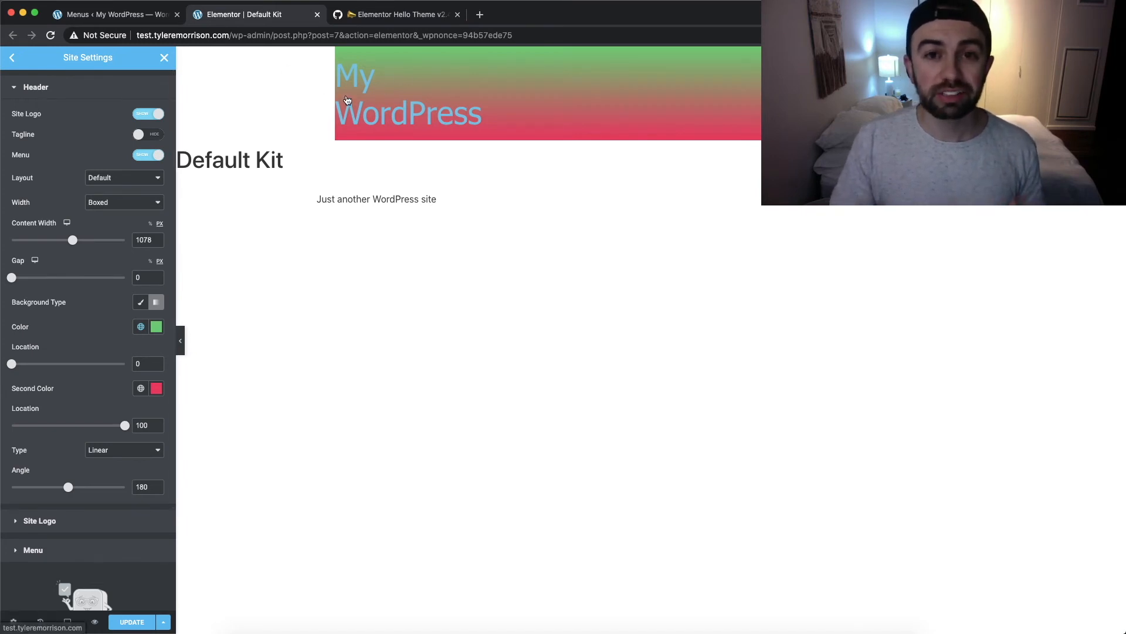
Set the header's width to Full Width with a gap of about 228 px
{"action": "left_click", "coordinate": [143, 202]}
{"action": "left_click", "coordinate": [109, 212]}
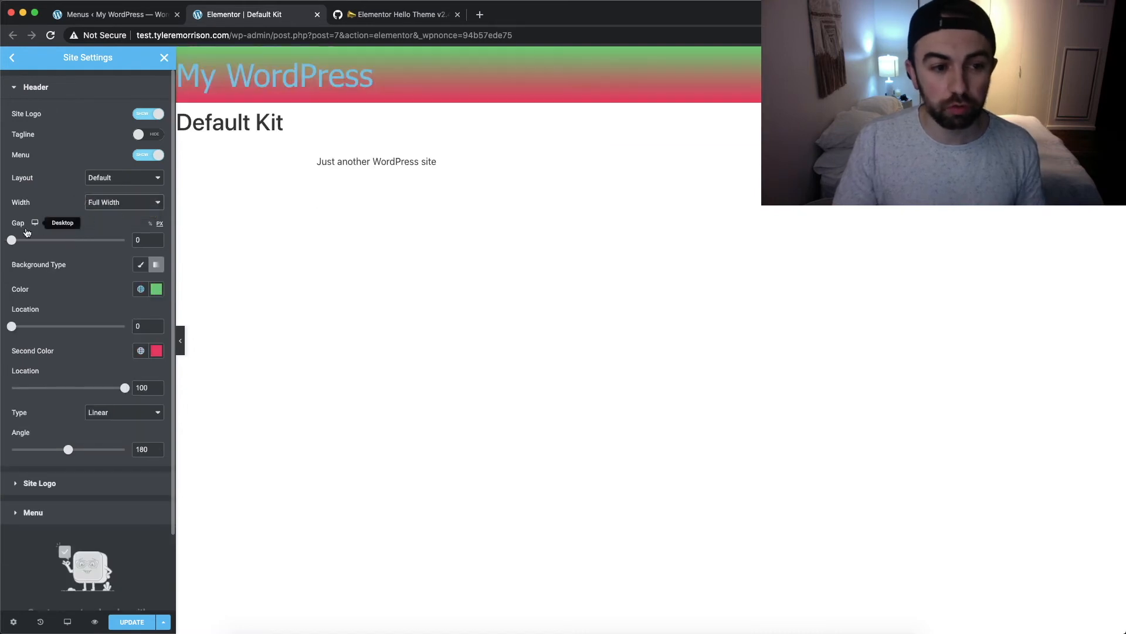
{"action": "left_click_drag", "start_coordinate": [13, 243], "coordinate": [26, 245]}
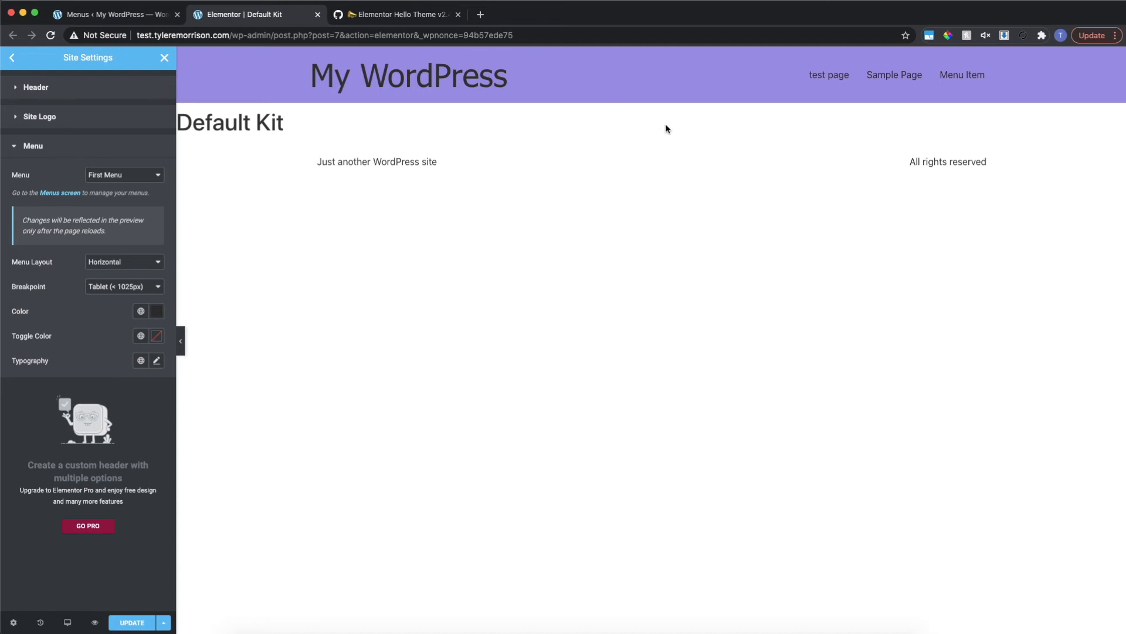
Try the Inverted layout for the header, and set the header layout to Centered
{"action": "left_click", "coordinate": [22, 94]}
{"action": "left_click", "coordinate": [105, 179]}
{"action": "left_click", "coordinate": [117, 187]}
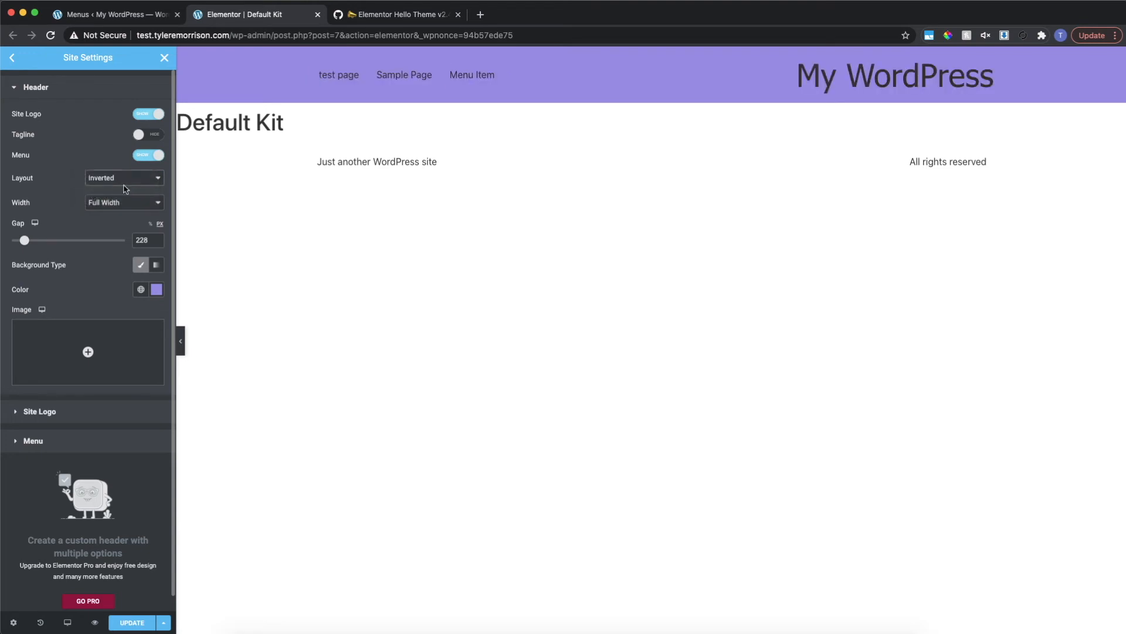
{"action": "left_click", "coordinate": [132, 183]}
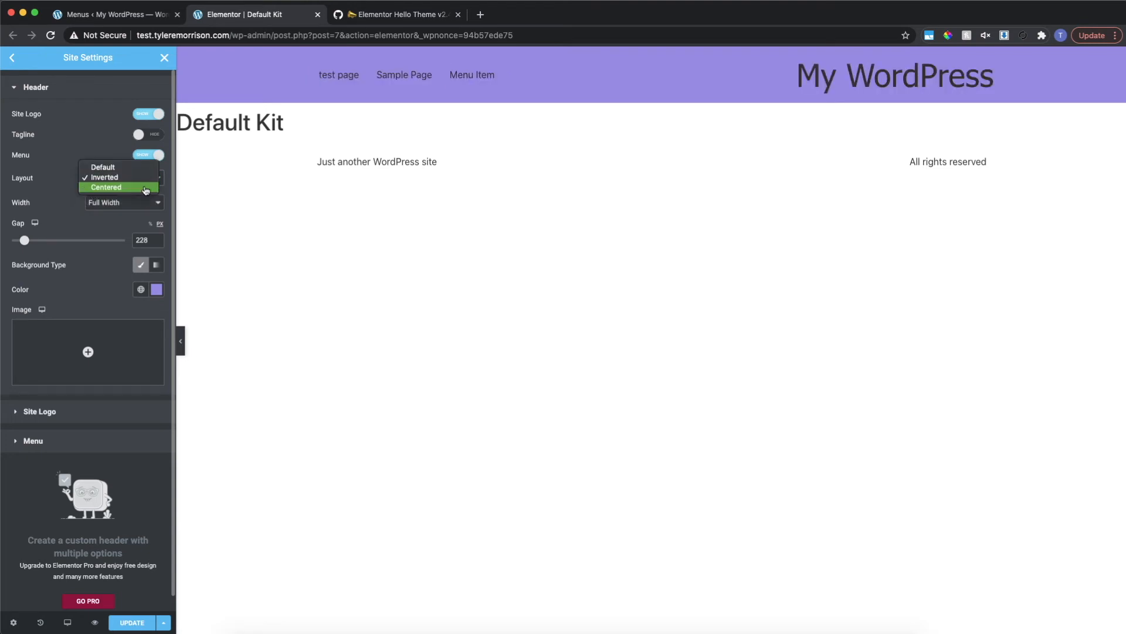
{"action": "left_click", "coordinate": [146, 187]}
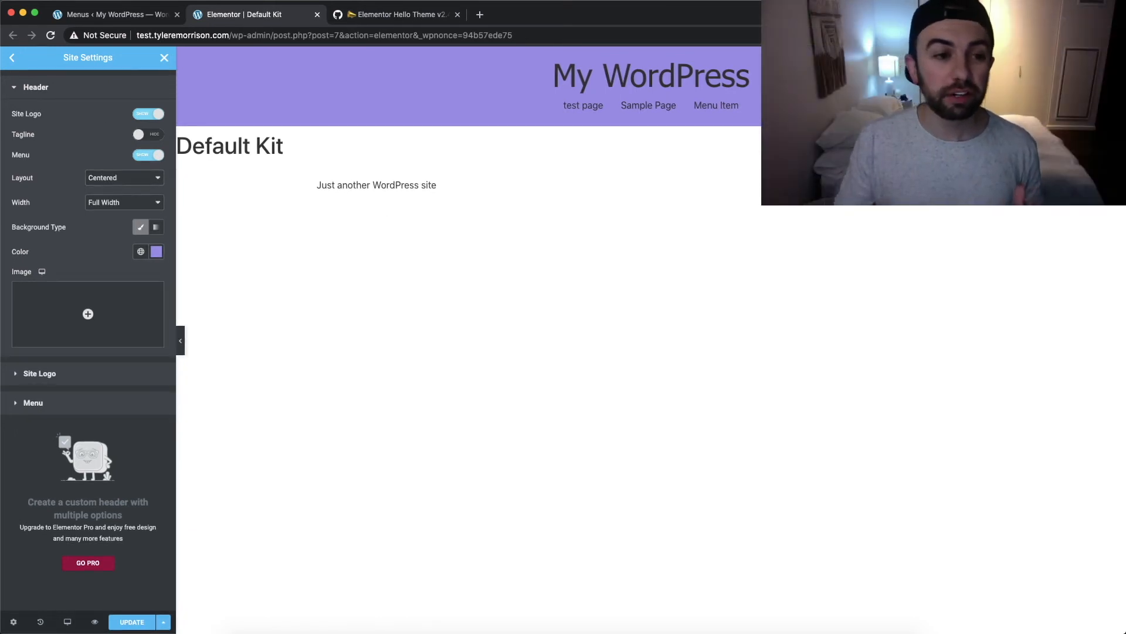
Open the site's footer settings and change the footer's site logo type to Title
{"action": "left_click", "coordinate": [12, 57]}
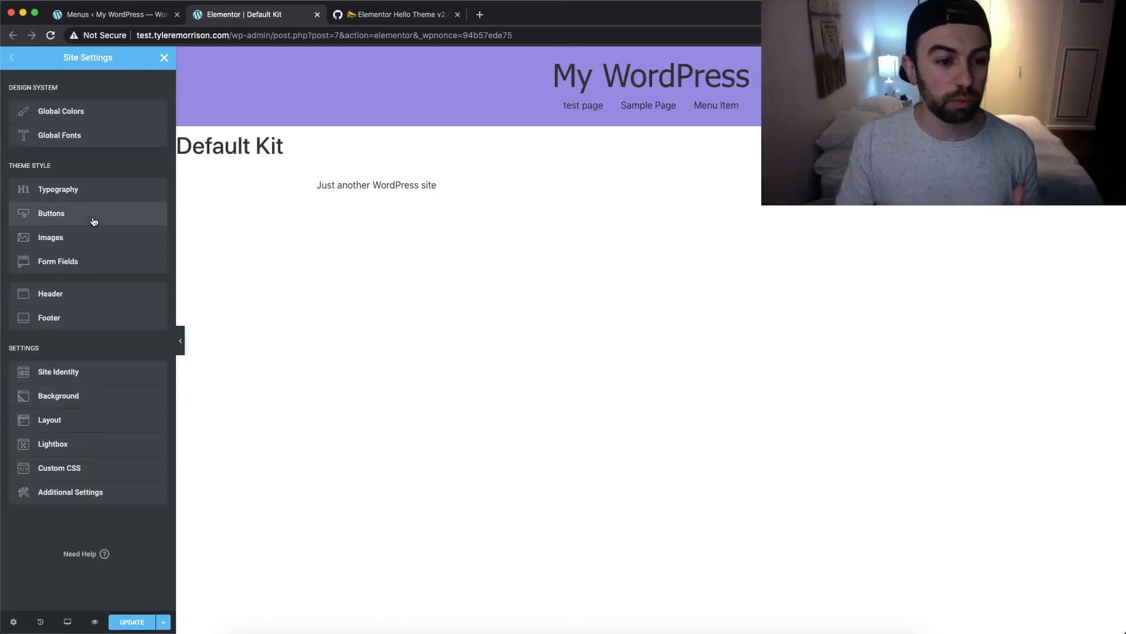
{"action": "left_click", "coordinate": [98, 316]}
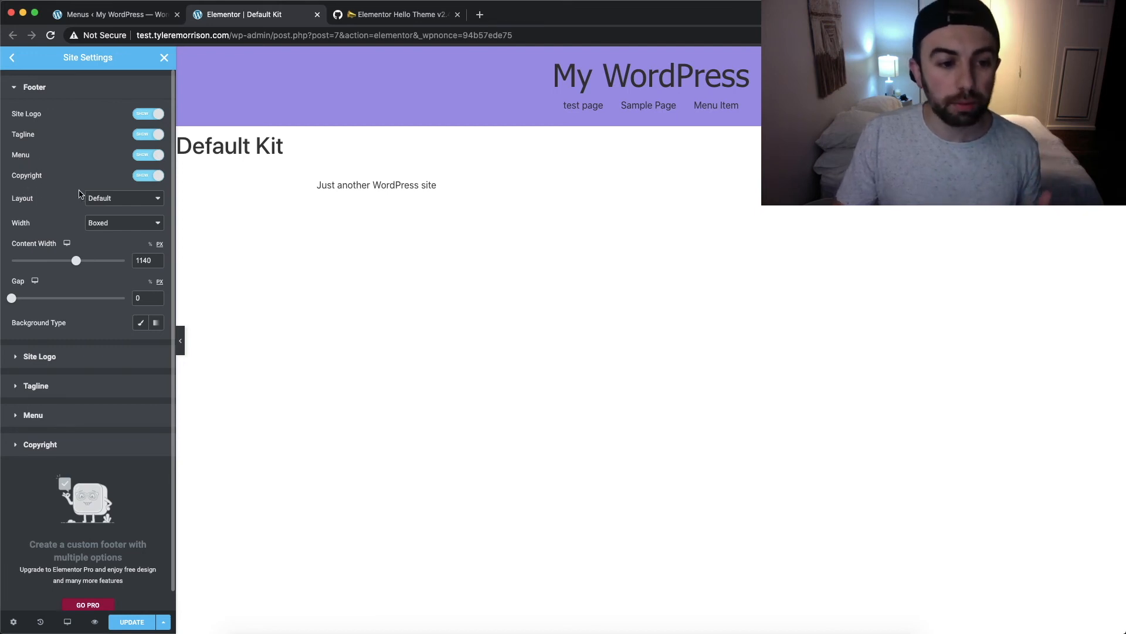
{"action": "left_click", "coordinate": [150, 200]}
{"action": "left_click", "coordinate": [148, 201]}
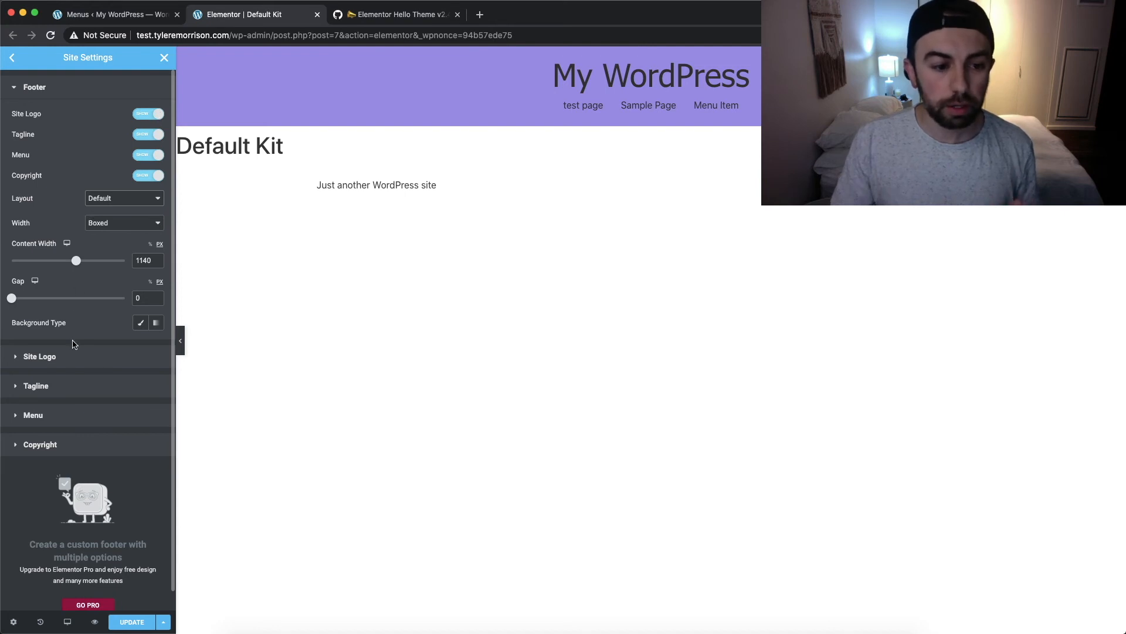
{"action": "left_click", "coordinate": [59, 356]}
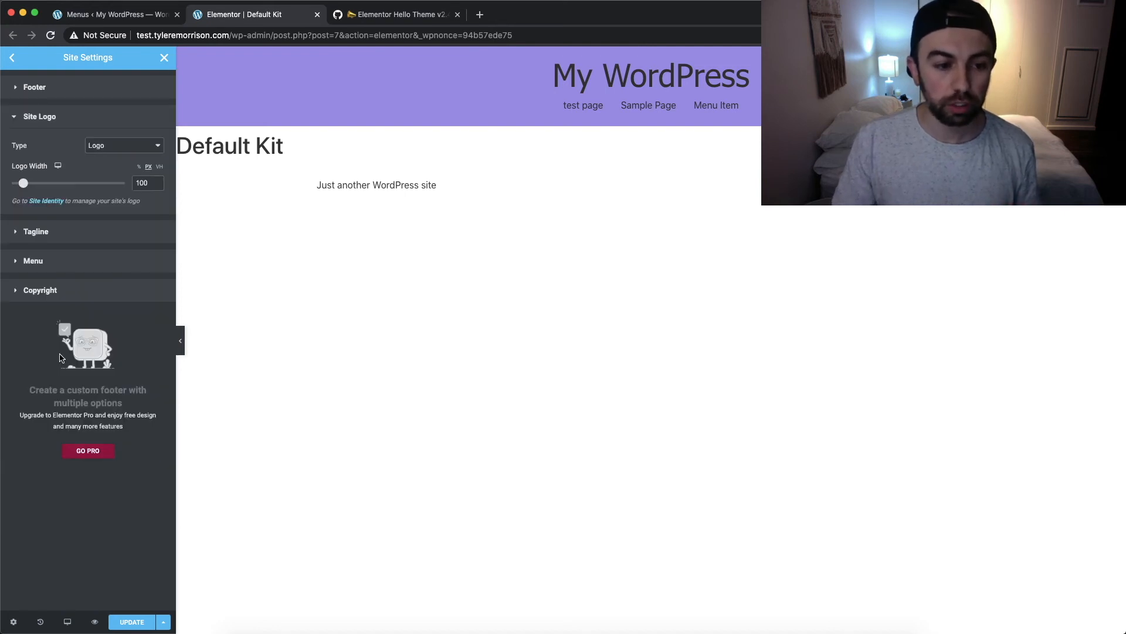
{"action": "left_click", "coordinate": [132, 151]}
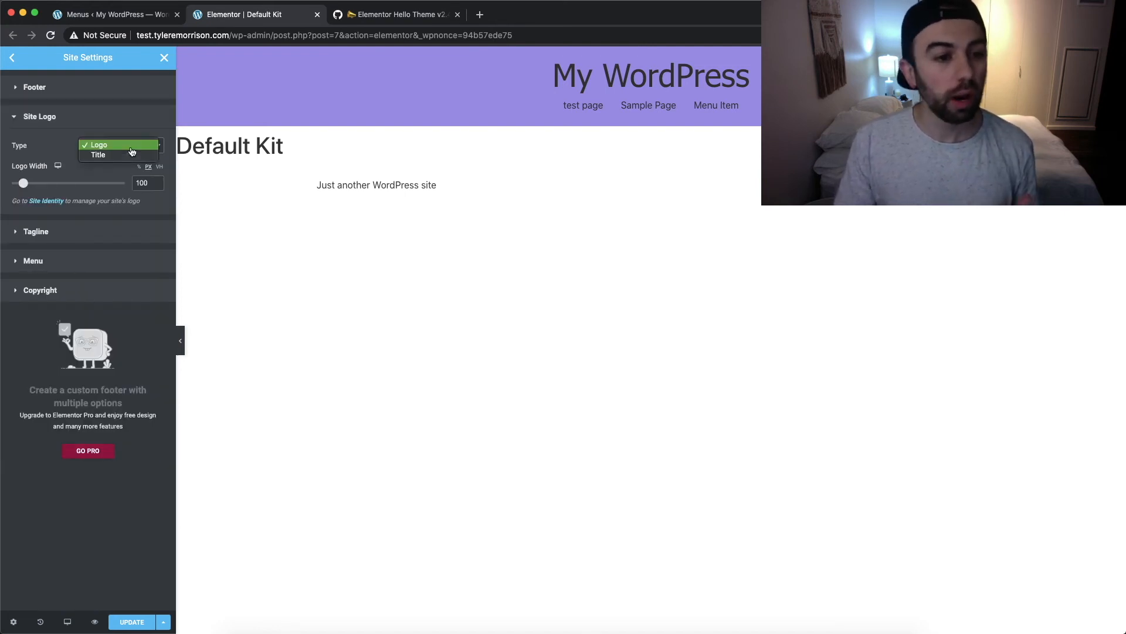
{"action": "left_click", "coordinate": [131, 154]}
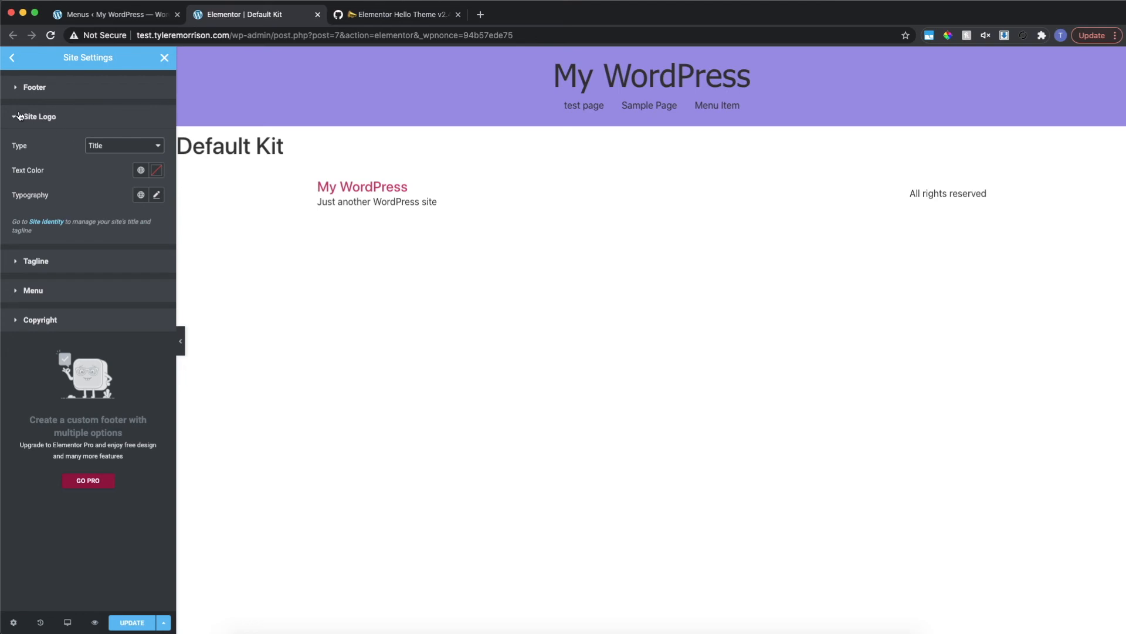
Assign First Menu to the footer and set the footer's copyright text to "All rights reserved 2021"
{"action": "left_click", "coordinate": [21, 87]}
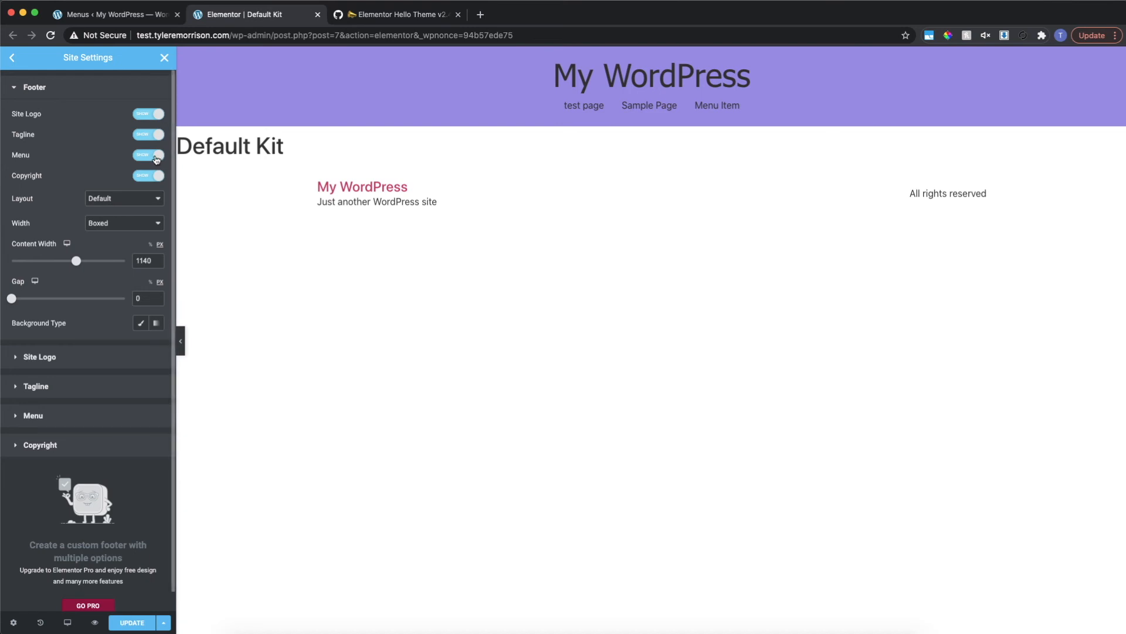
{"action": "left_click", "coordinate": [73, 416]}
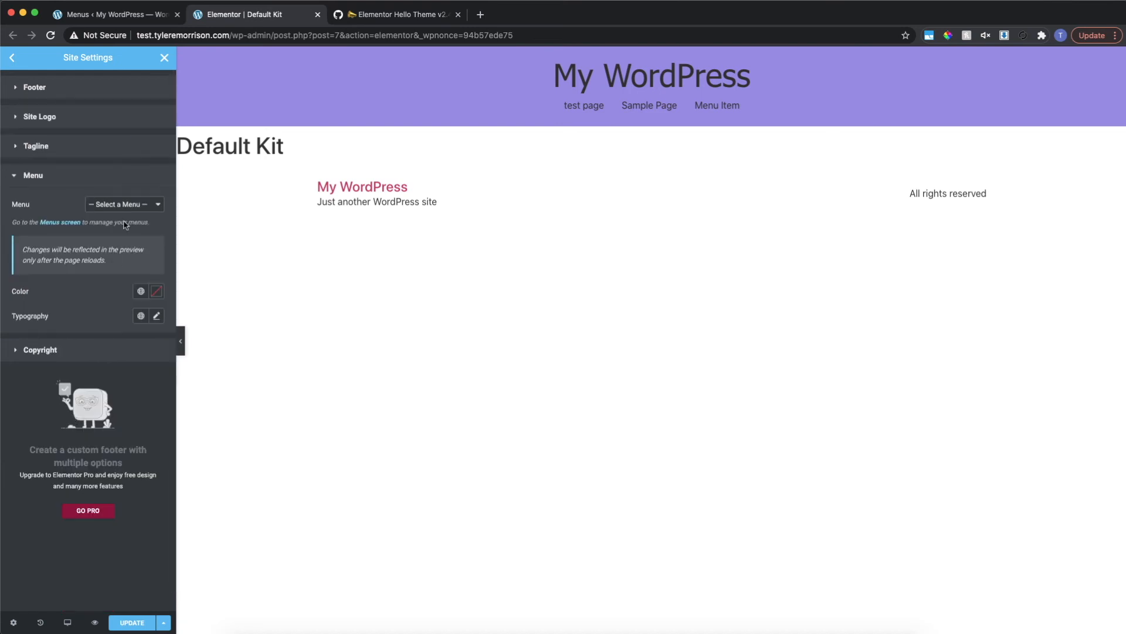
{"action": "left_click", "coordinate": [147, 205]}
{"action": "left_click", "coordinate": [146, 215]}
{"action": "left_click", "coordinate": [72, 88]}
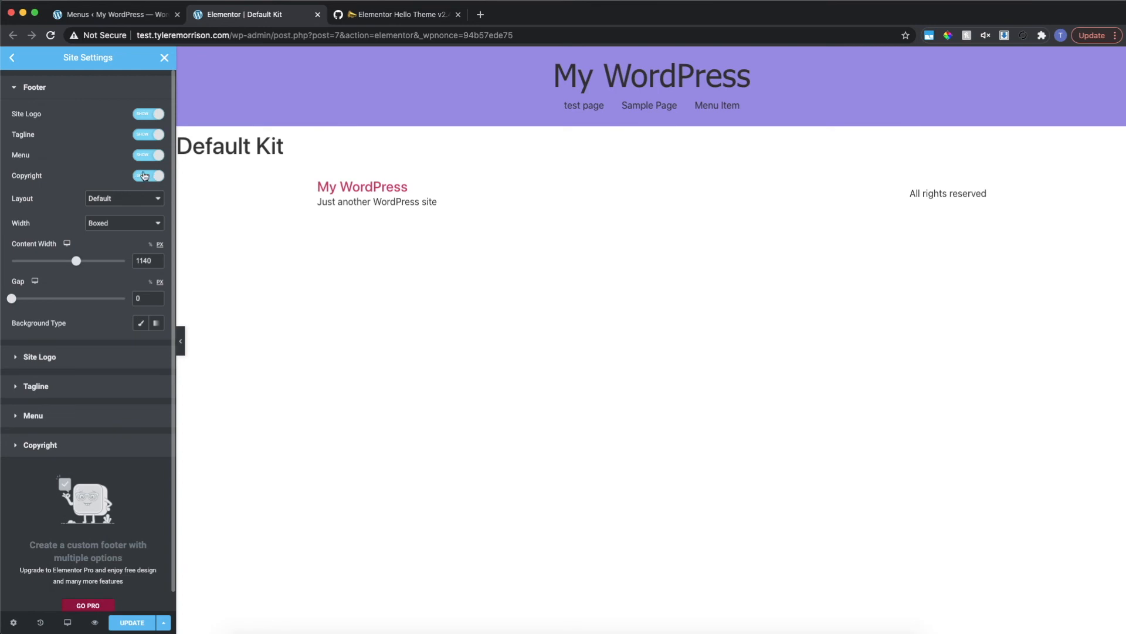
{"action": "left_click", "coordinate": [65, 446]}
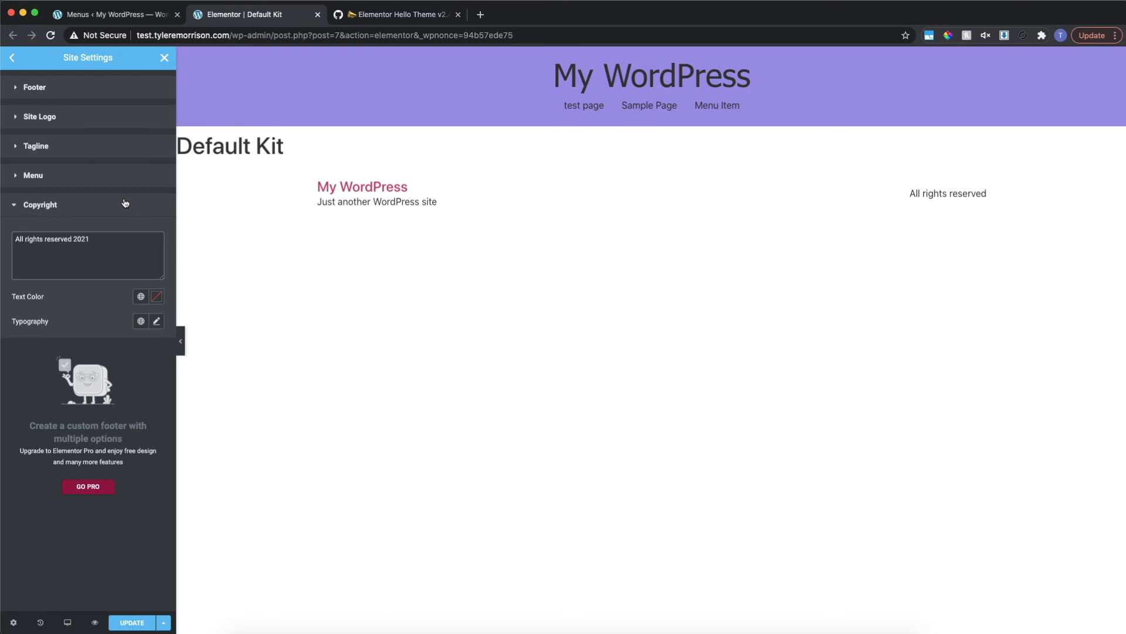
{"action": "left_click", "coordinate": [74, 88]}
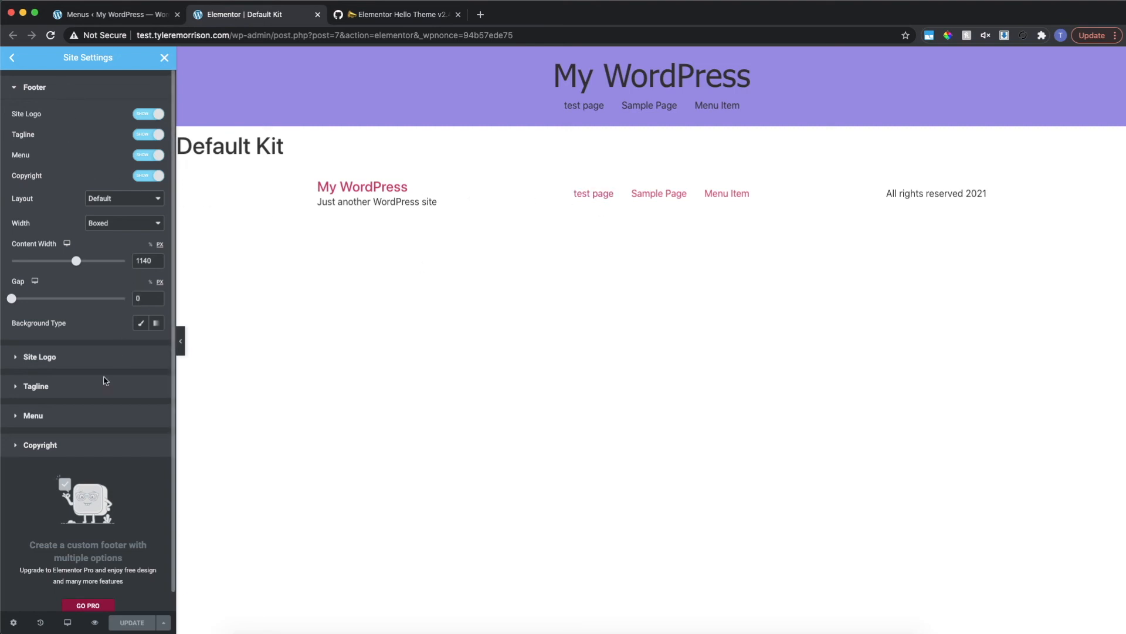
Try the Inverted layout for the footer, and set the footer layout to Centered
{"action": "left_click", "coordinate": [40, 359]}
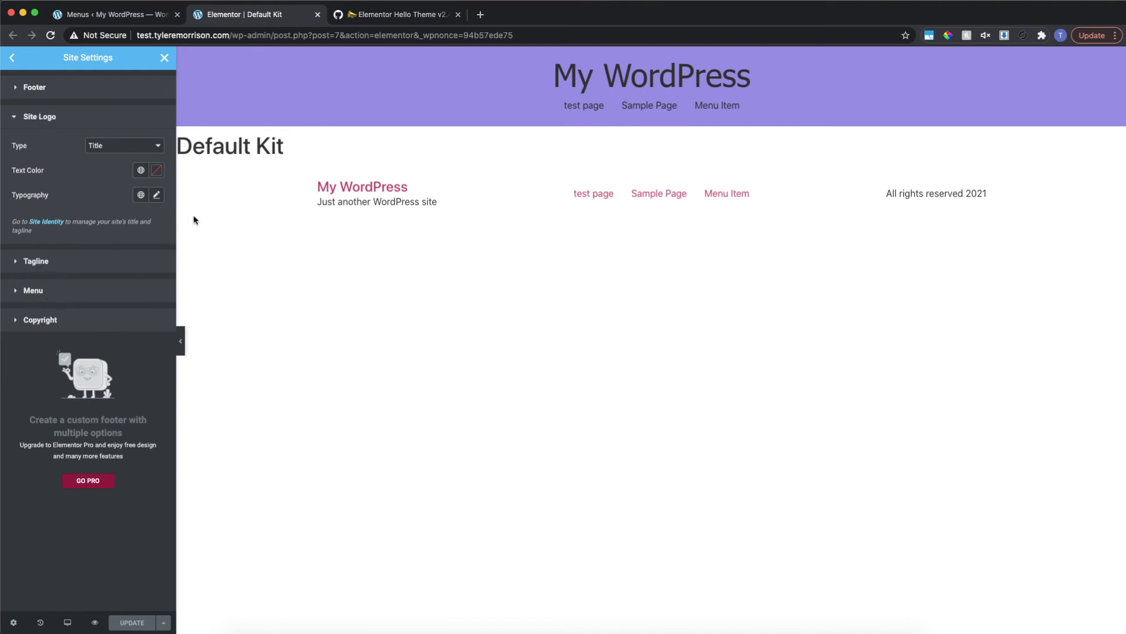
{"action": "left_click", "coordinate": [47, 93]}
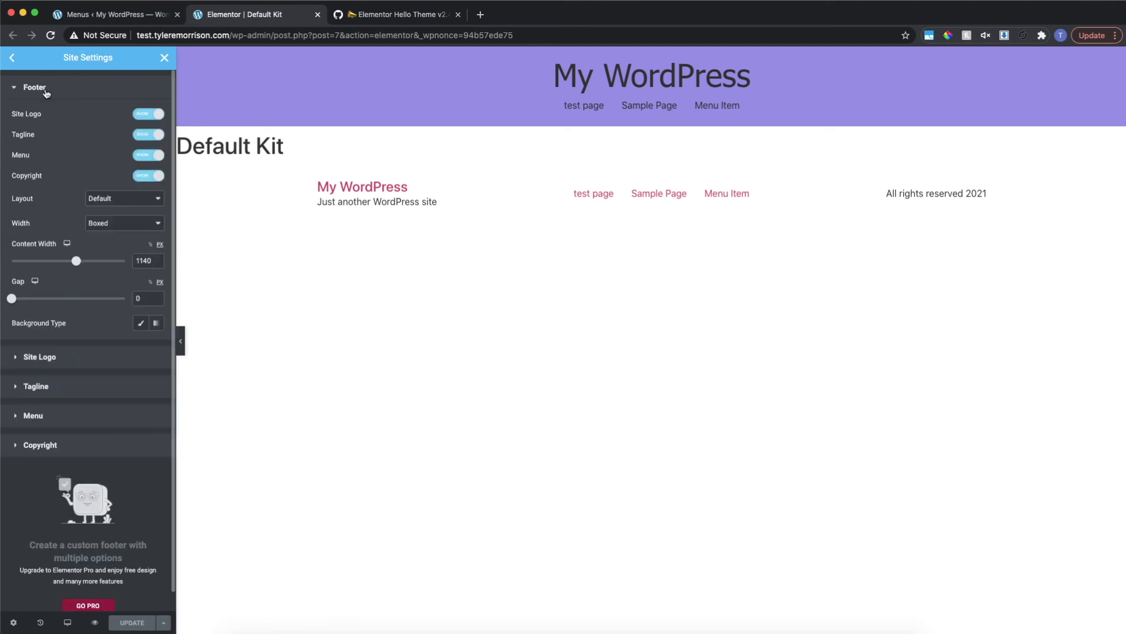
{"action": "left_click", "coordinate": [146, 200]}
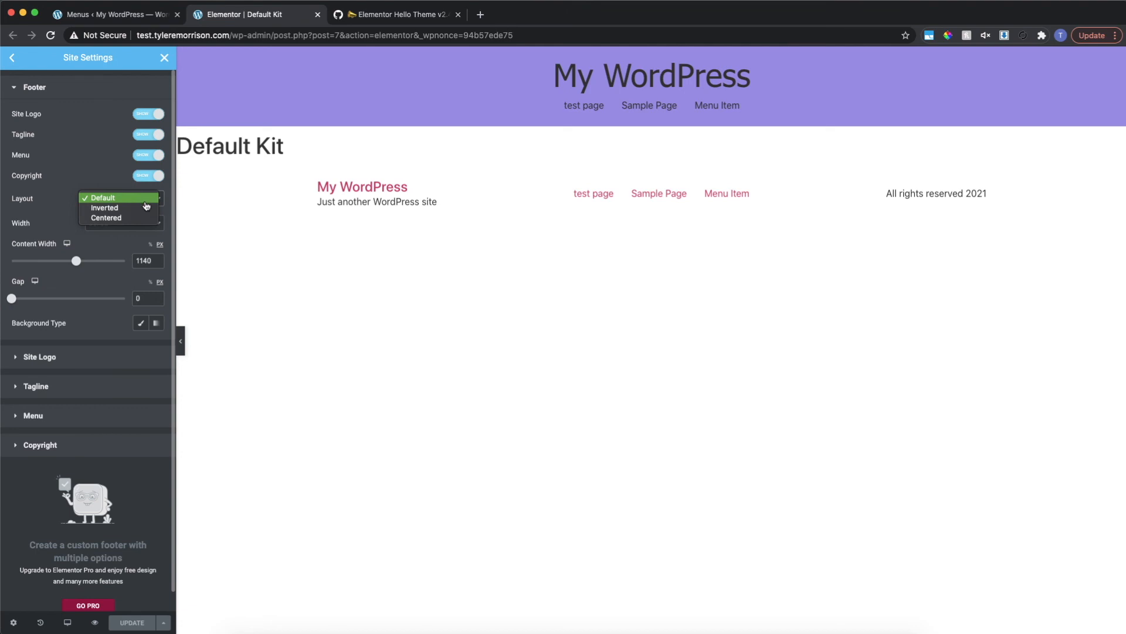
{"action": "left_click", "coordinate": [142, 209]}
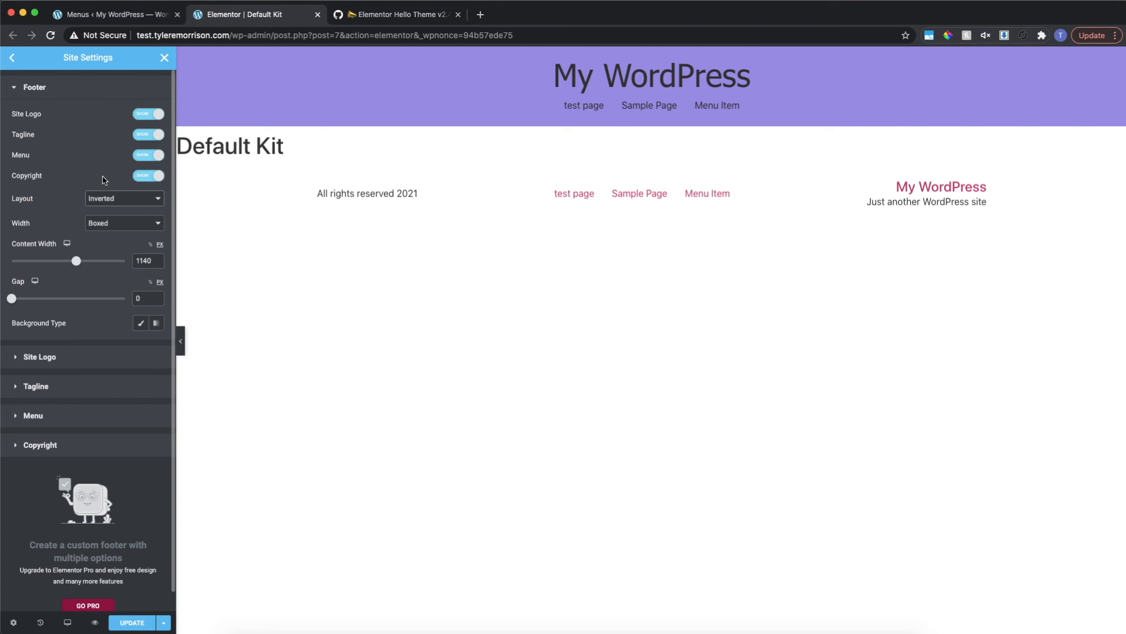
{"action": "left_click", "coordinate": [125, 201]}
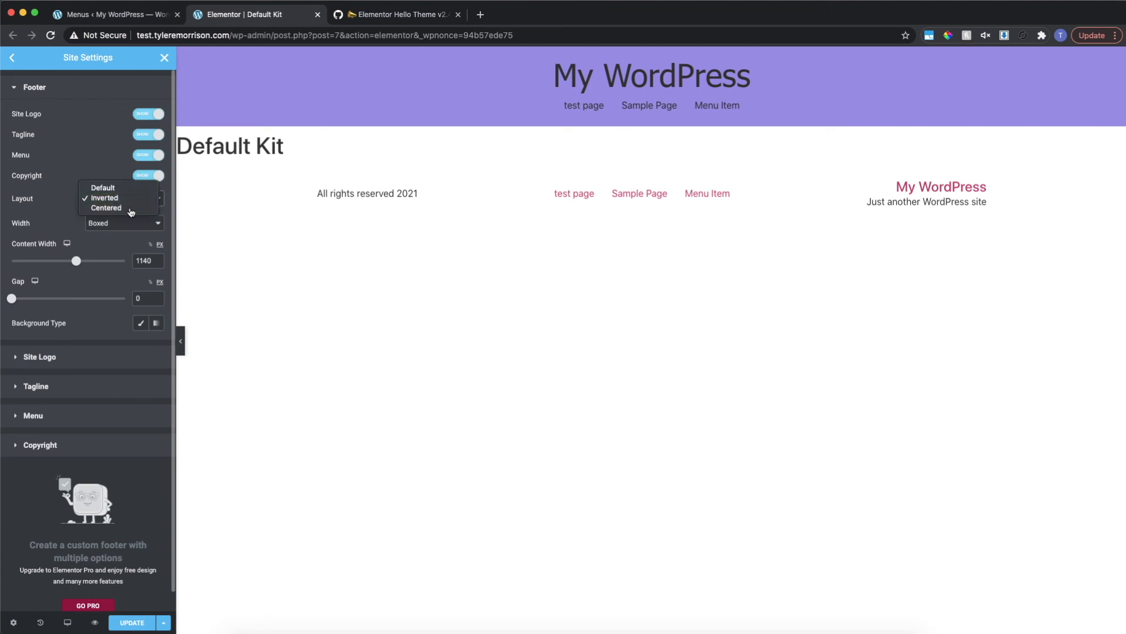
{"action": "left_click", "coordinate": [131, 209]}
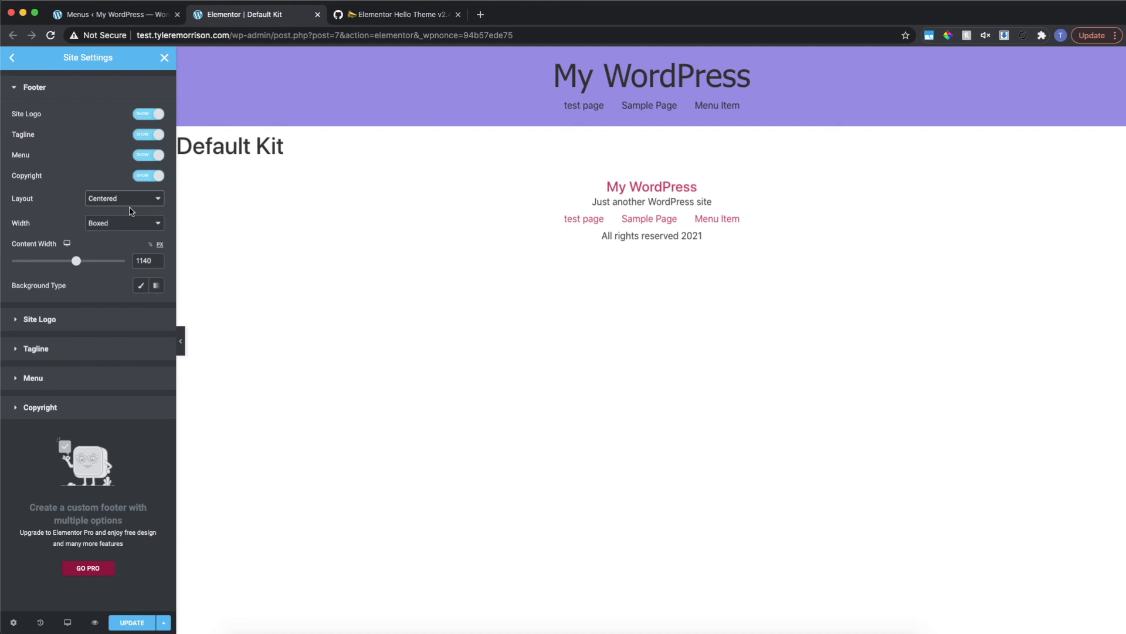